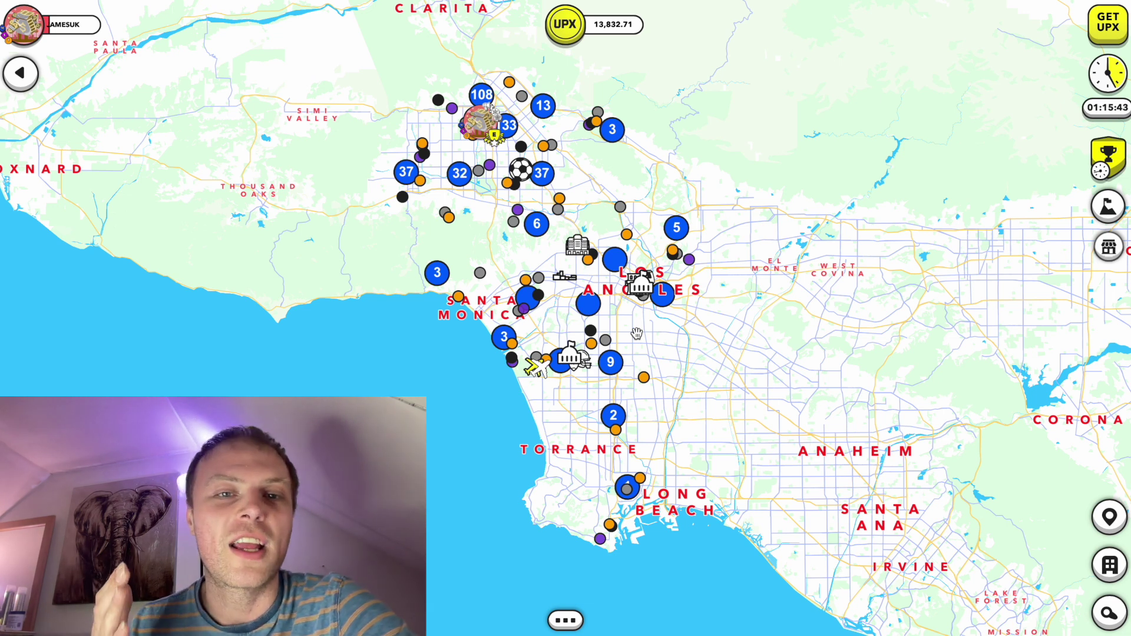
pyautogui.moveTo(645, 326); pyautogui.dragTo(662, 324)
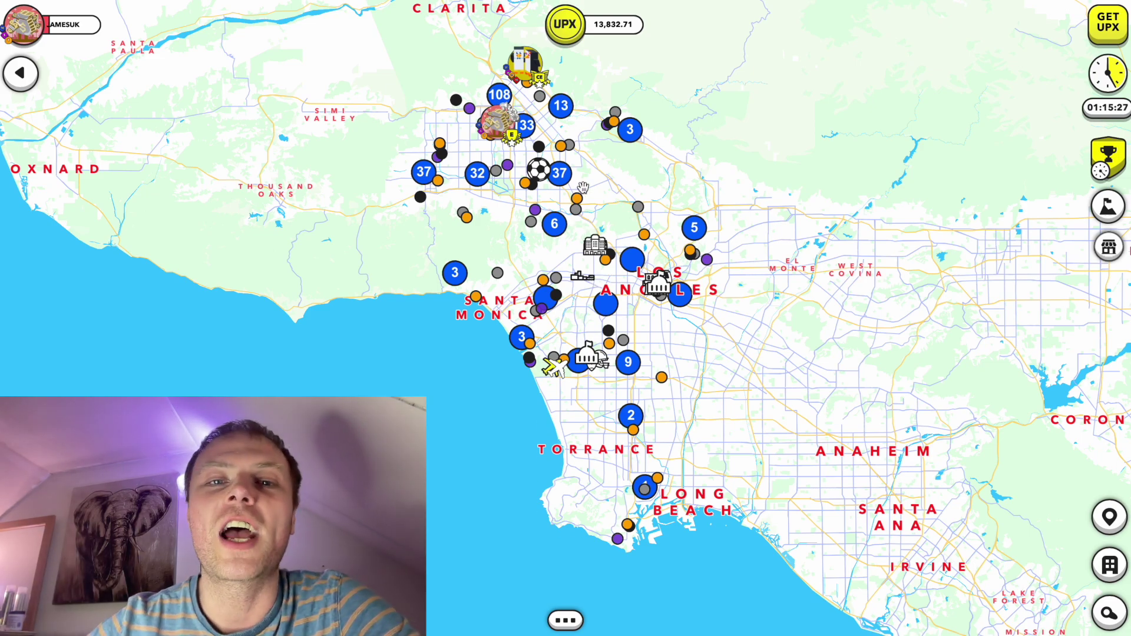
pyautogui.scroll(8, 582, 187)
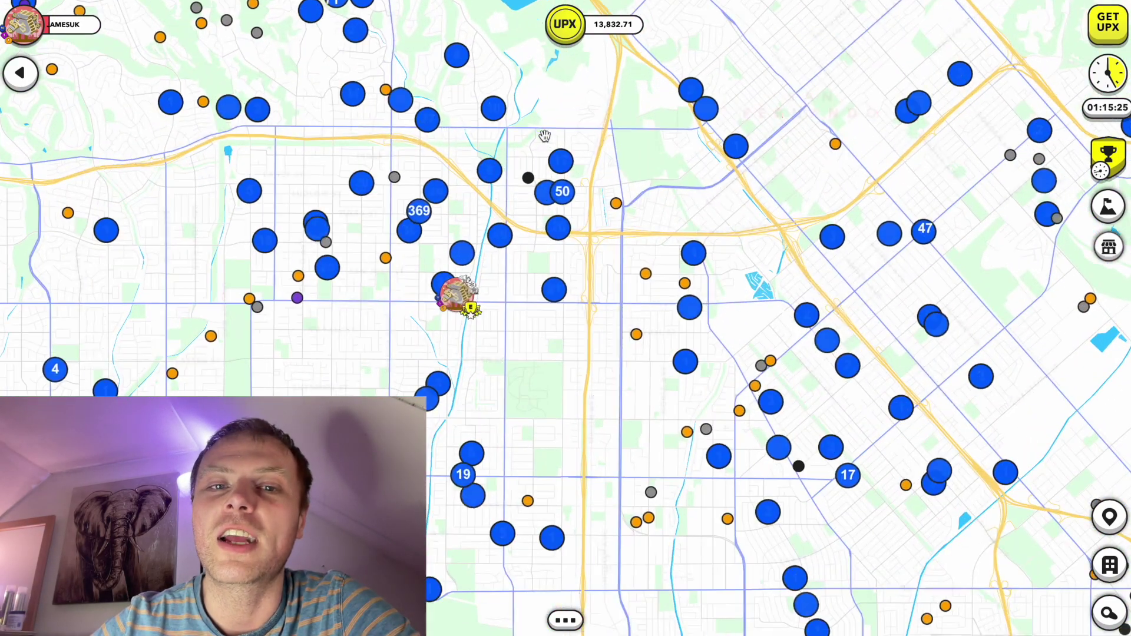
pyautogui.moveTo(545, 136)
pyautogui.mouseDown()
pyautogui.moveTo(622, 185)
pyautogui.moveTo(621, 234)
pyautogui.mouseUp()
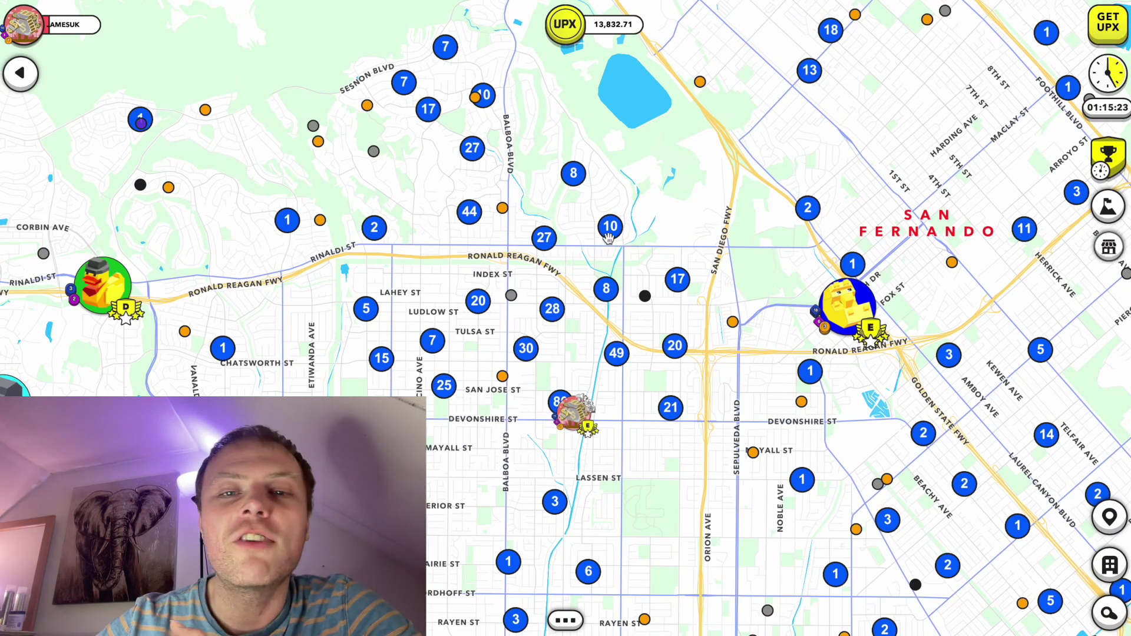
pyautogui.scroll(3, 609, 237)
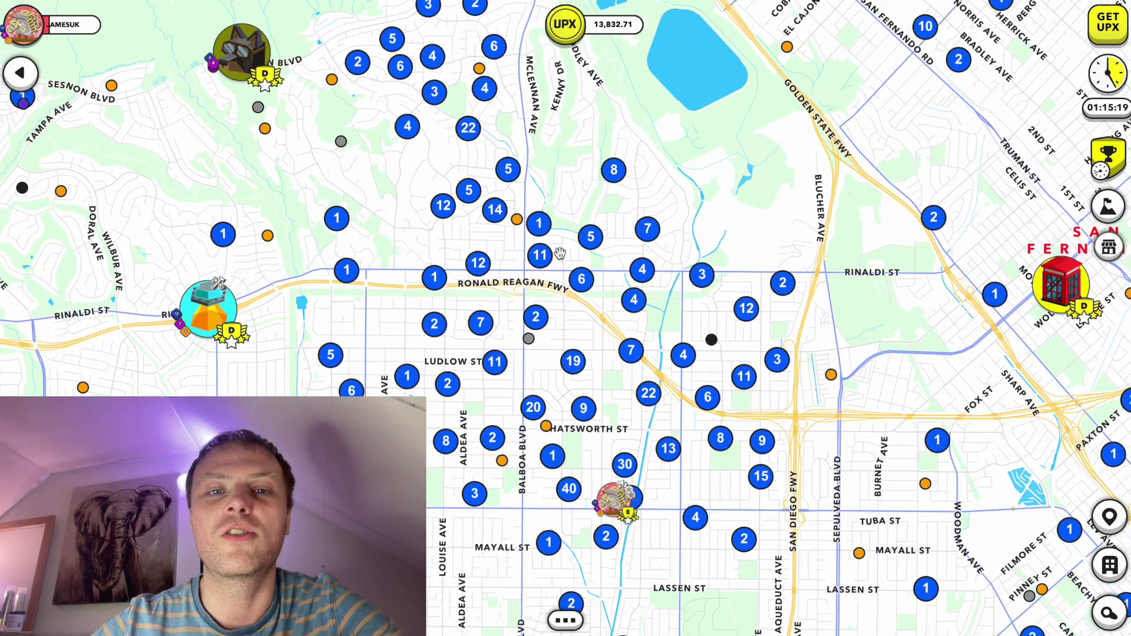
pyautogui.scroll(-2, 553, 265)
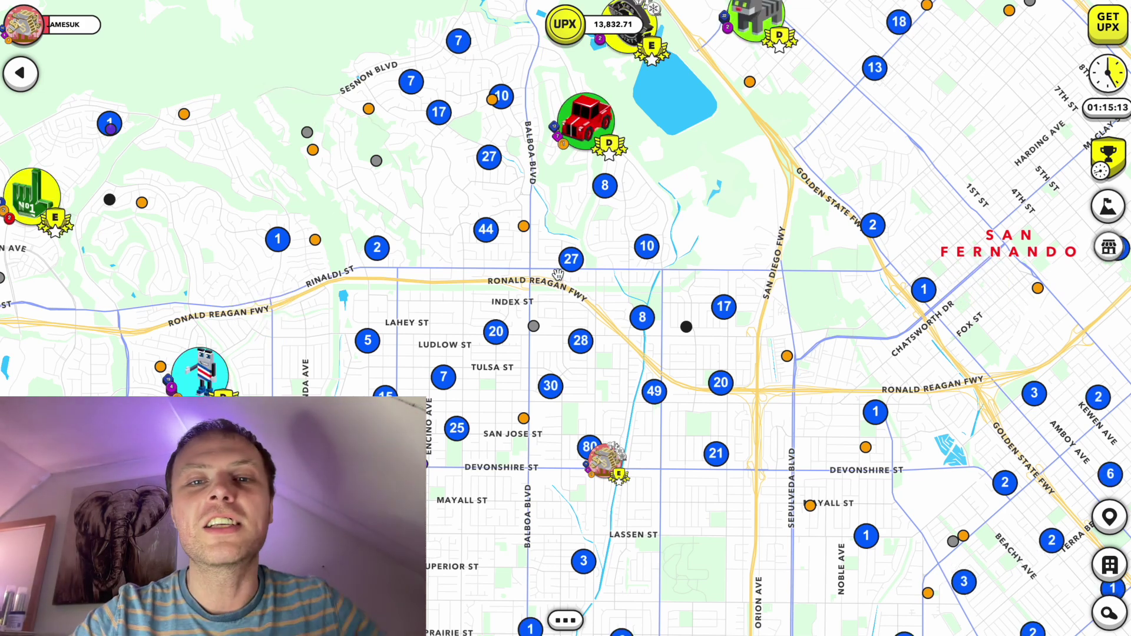
# Switch to Blender and open the file Fountain__LOD0.blend from the Documents folder
pyautogui.click(683, 610)
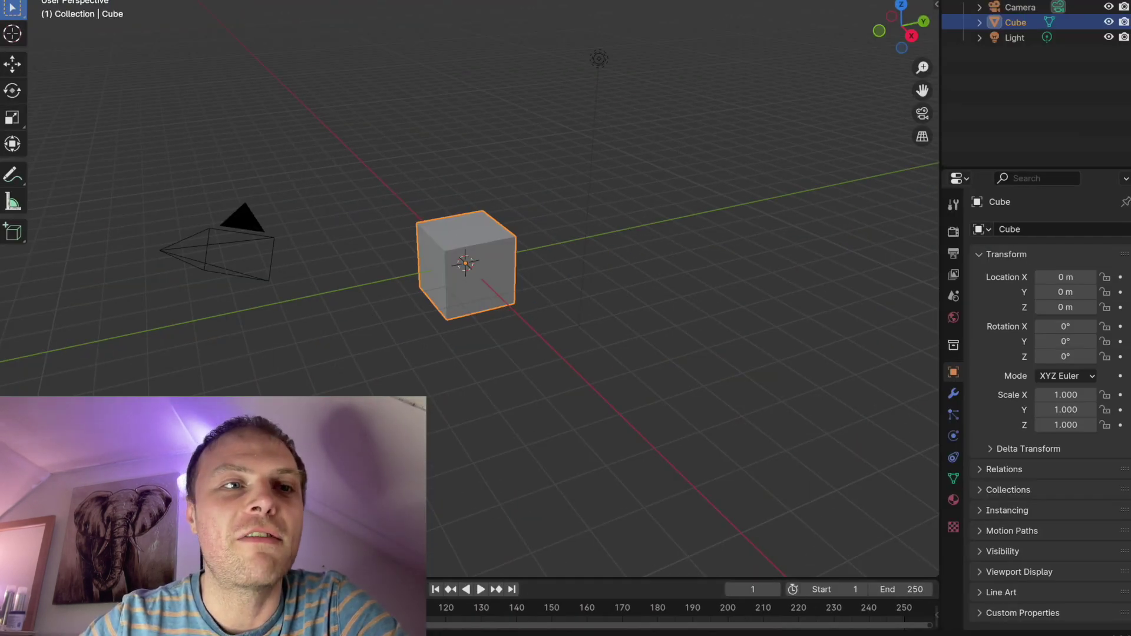
pyautogui.click(24, 0)
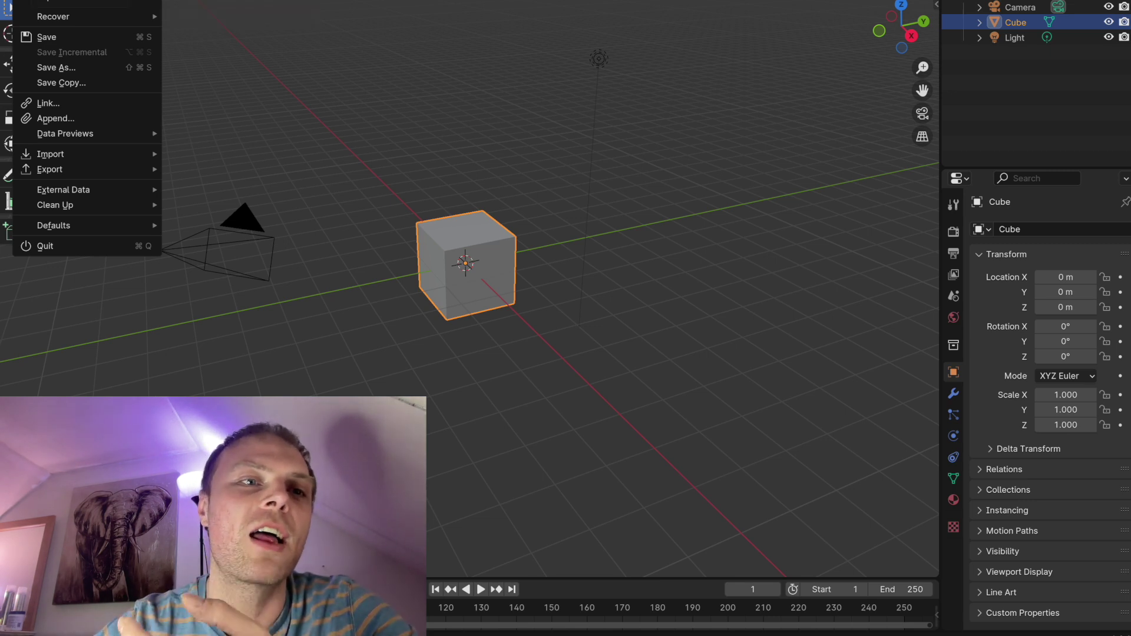
pyautogui.click(47, 0)
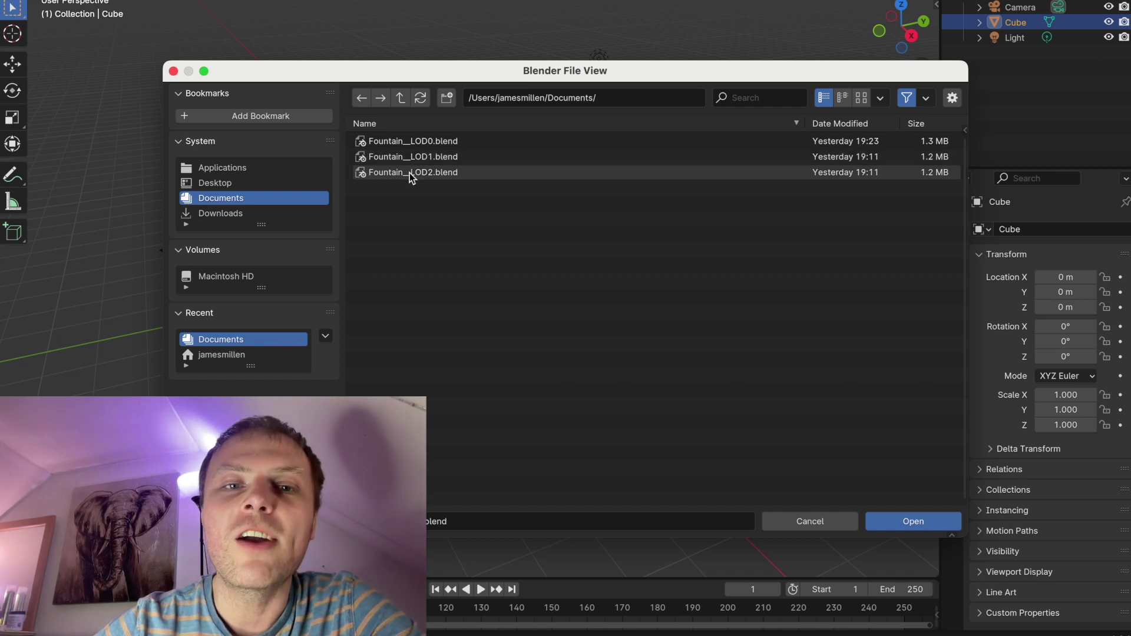
pyautogui.doubleClick(426, 143)
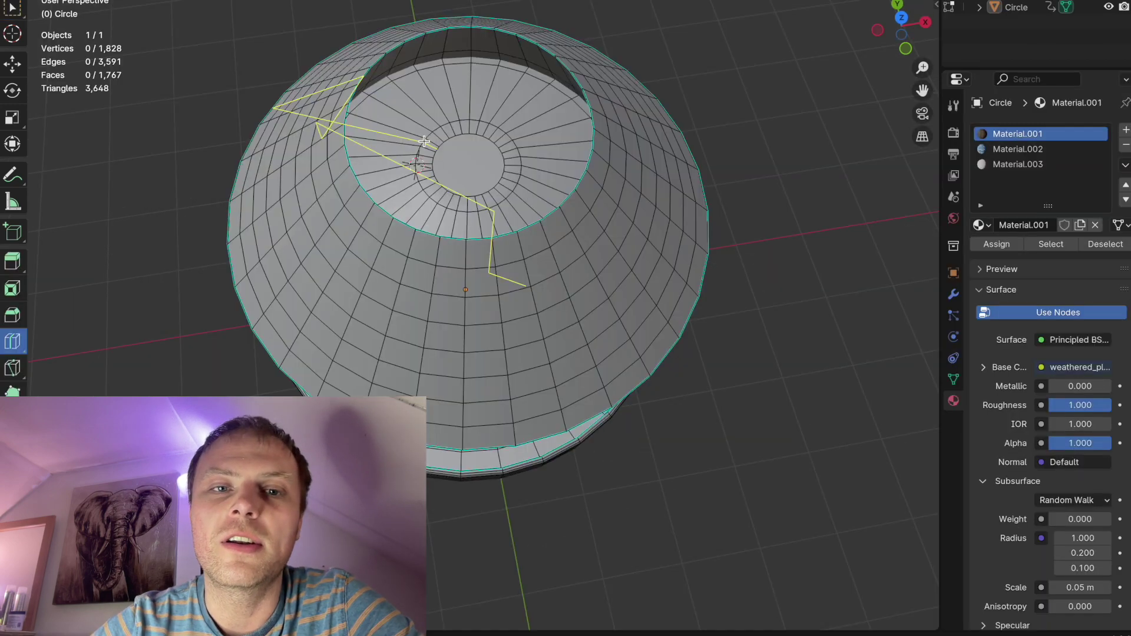
# Examine the fountain mesh and its triangle statistics from the side, from above and from far away
pyautogui.moveTo(179, 284); pyautogui.dragTo(175, 315, button='middle')
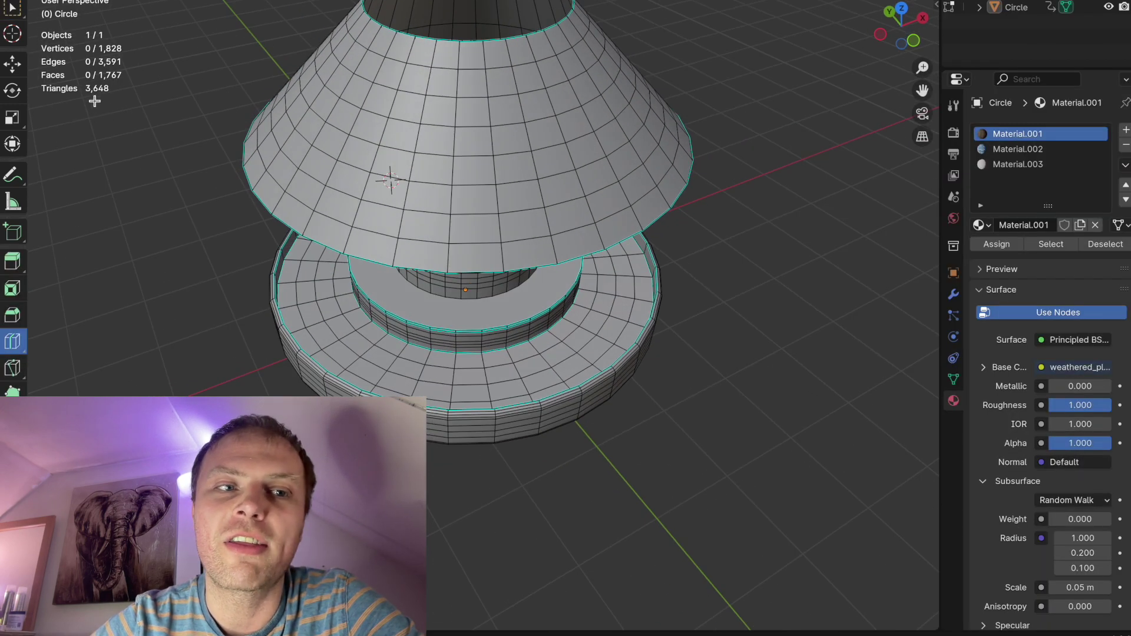
pyautogui.moveTo(112, 97); pyautogui.dragTo(179, 118, button='middle')
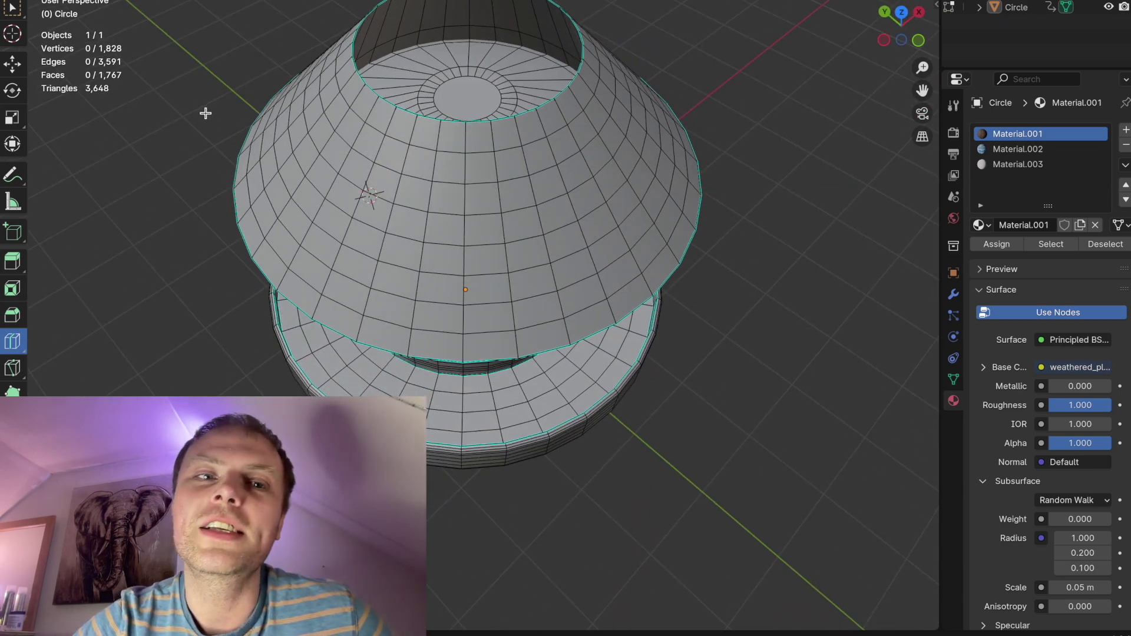
pyautogui.scroll(-10, 206, 113)
pyautogui.scroll(-5, 179, 114)
pyautogui.moveTo(437, 386); pyautogui.dragTo(421, 433, button='middle')
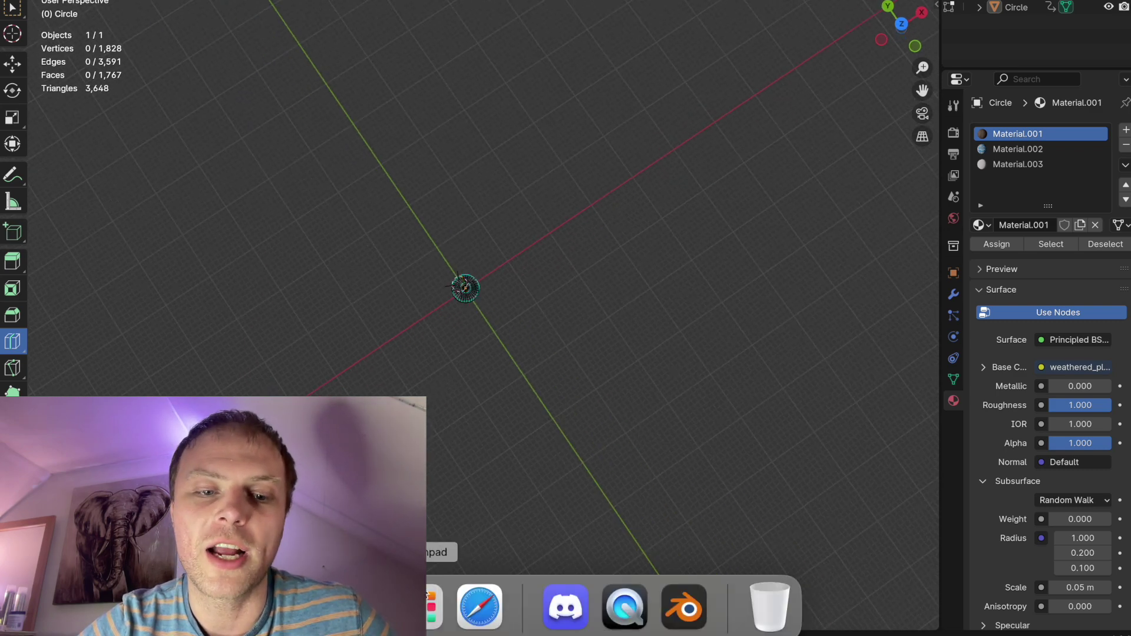
# Switch to the Upland map and examine the small red-topped ornaments on the blue Kingsbury St property up close
pyautogui.click(505, 611)
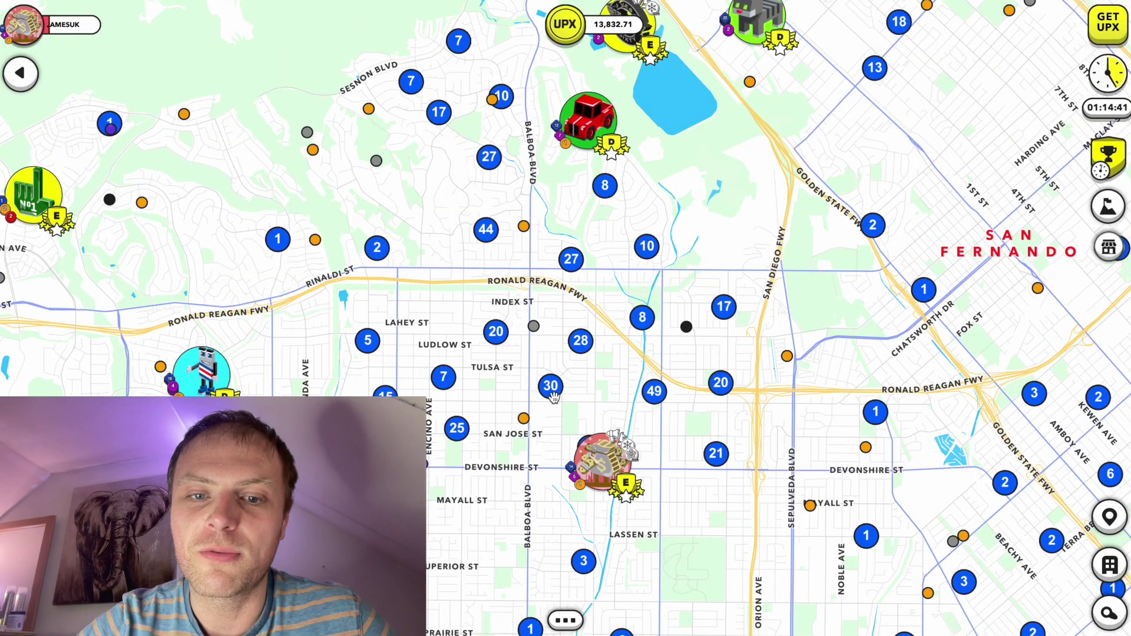
pyautogui.scroll(5, 546, 419)
pyautogui.scroll(5, 546, 419)
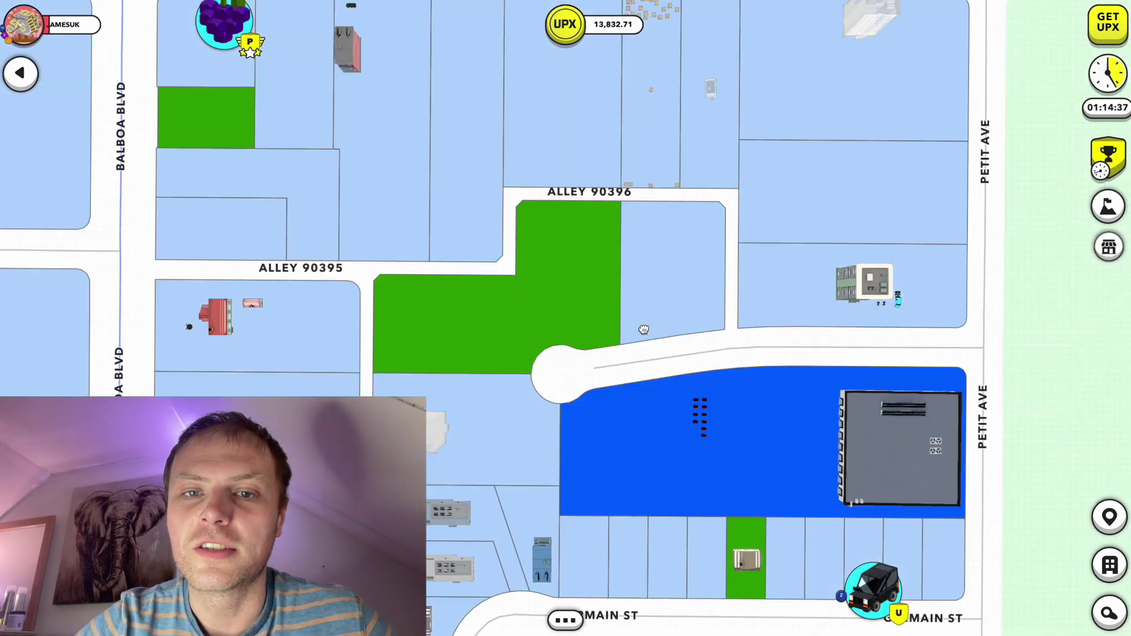
pyautogui.moveTo(643, 328); pyautogui.dragTo(535, 280)
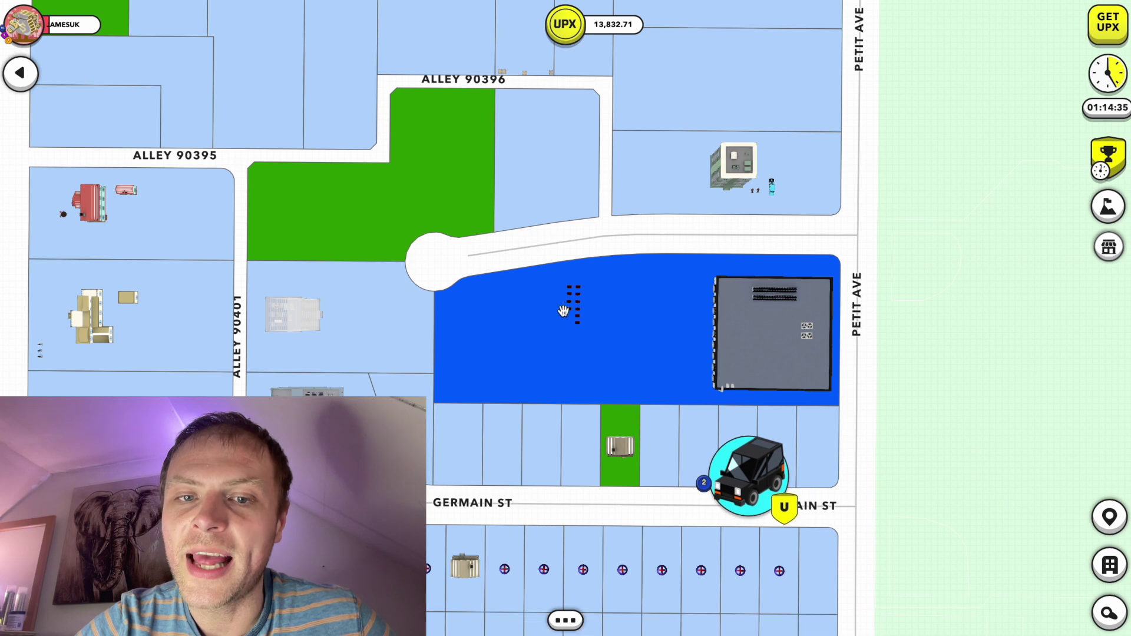
pyautogui.scroll(4, 571, 305)
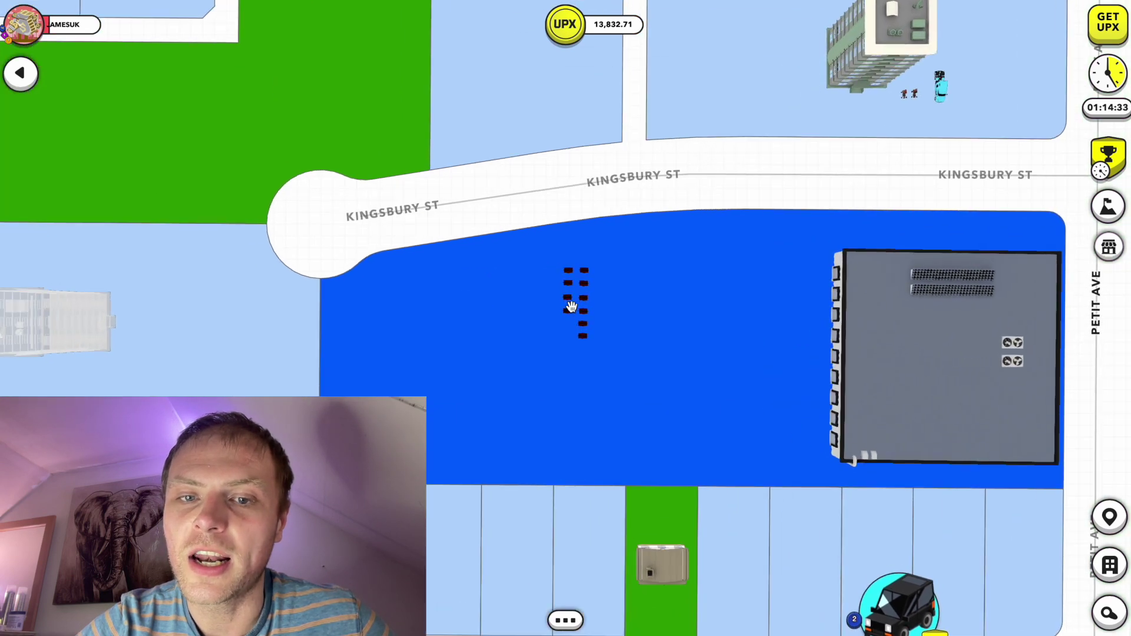
pyautogui.scroll(5, 571, 306)
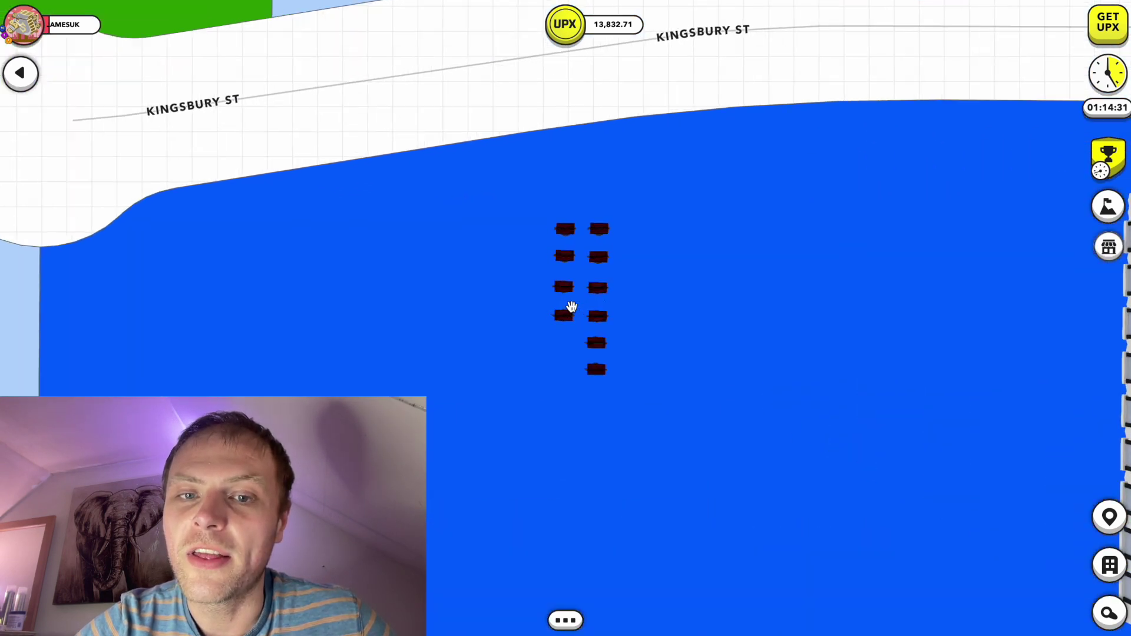
pyautogui.scroll(2, 571, 306)
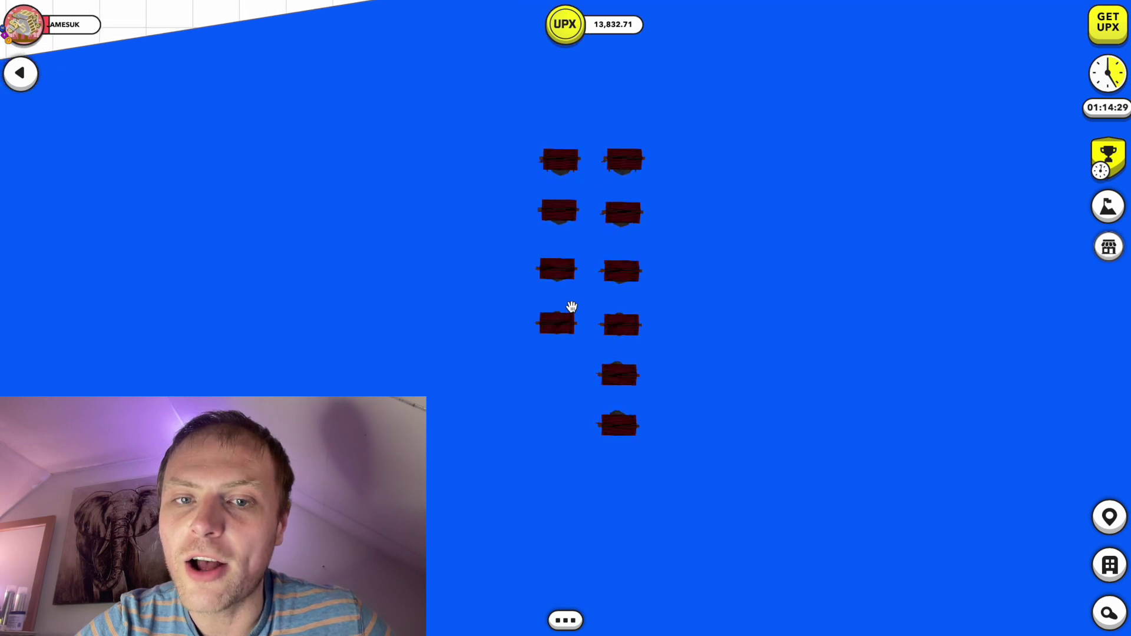
pyautogui.scroll(2, 572, 307)
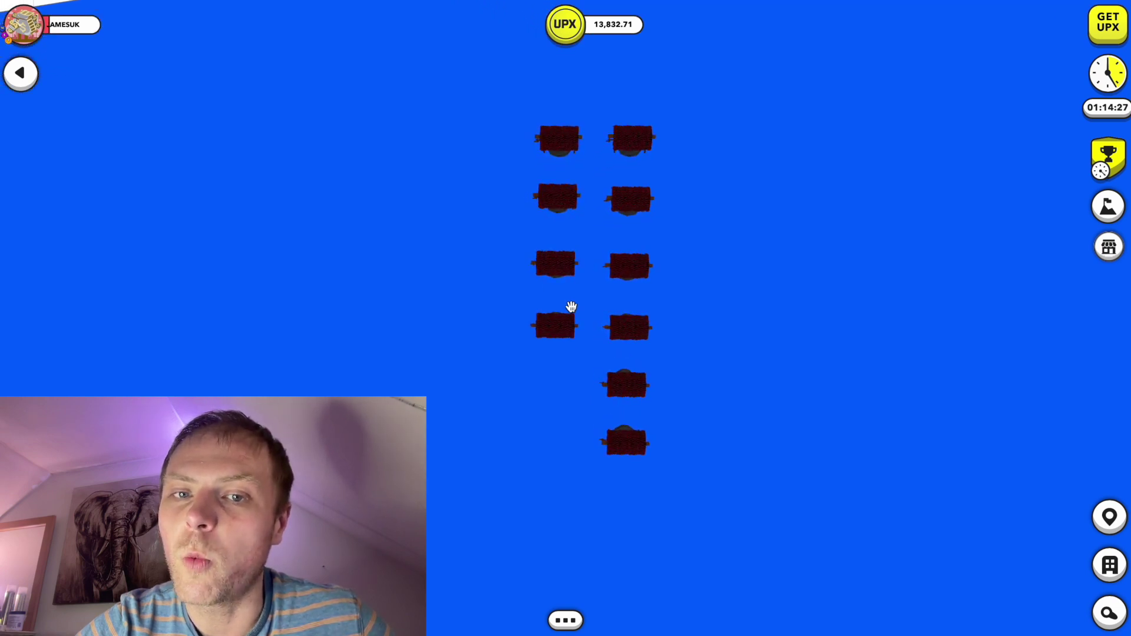
pyautogui.scroll(3, 572, 306)
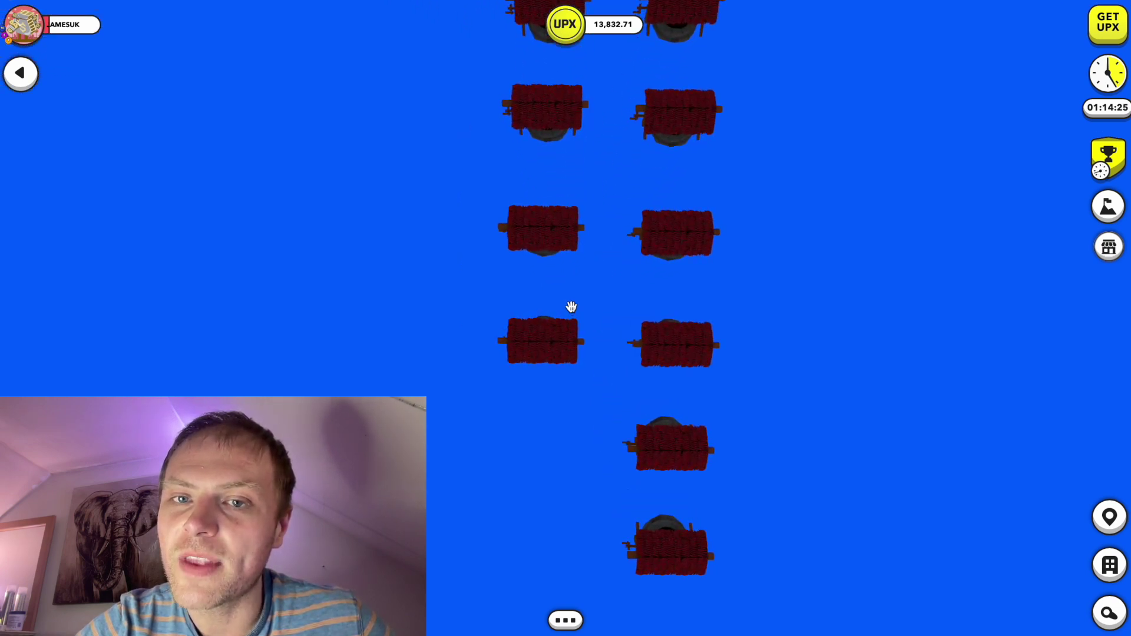
pyautogui.scroll(3, 571, 307)
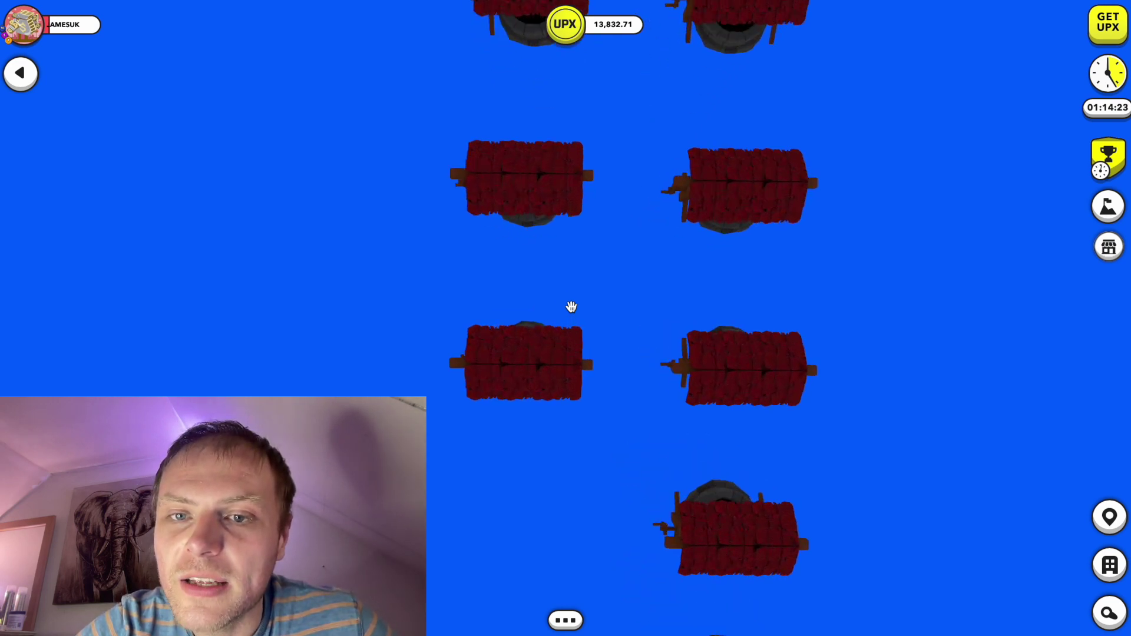
# Compare how detailed the ornaments on the blue Kingsbury St property look at near, middle and far viewing distances
pyautogui.scroll(-3, 566, 307)
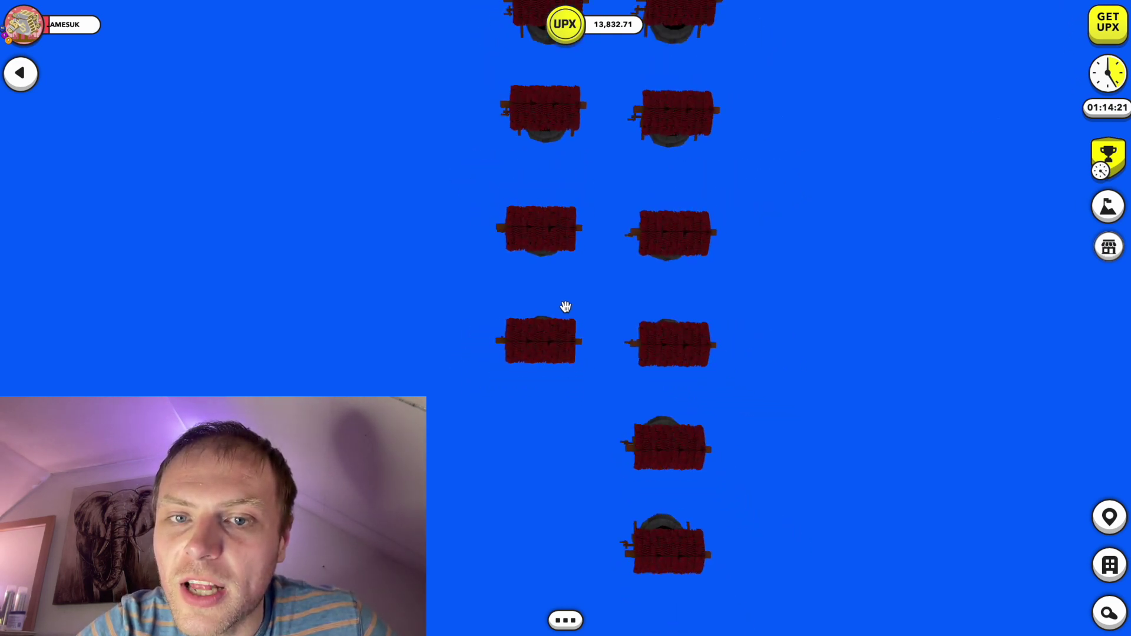
pyautogui.scroll(-3, 566, 306)
pyautogui.scroll(2, 565, 306)
pyautogui.scroll(-2, 565, 306)
pyautogui.scroll(2, 562, 306)
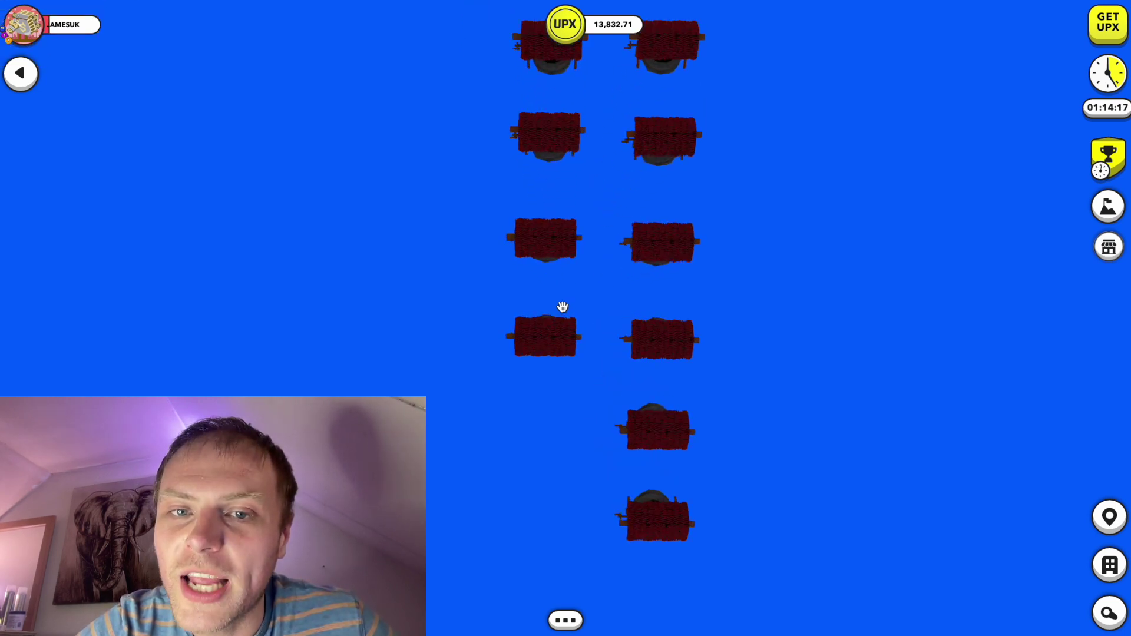
pyautogui.scroll(-4, 562, 306)
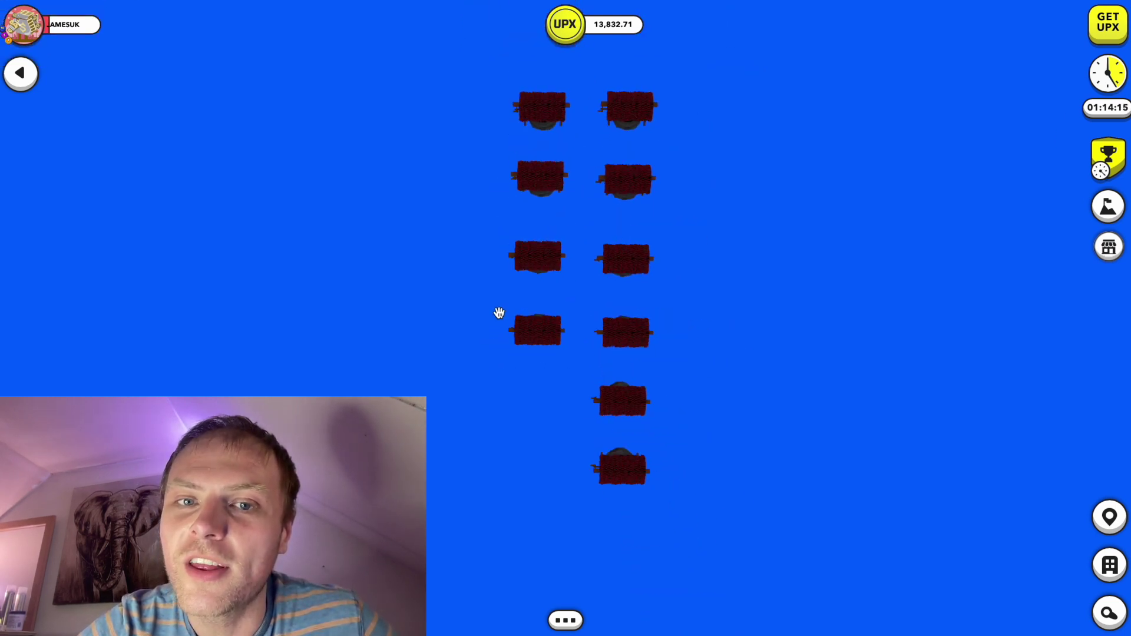
pyautogui.scroll(-8, 482, 312)
pyautogui.scroll(-1, 465, 312)
pyautogui.scroll(2, 442, 314)
pyautogui.scroll(-2, 427, 316)
pyautogui.scroll(1, 483, 315)
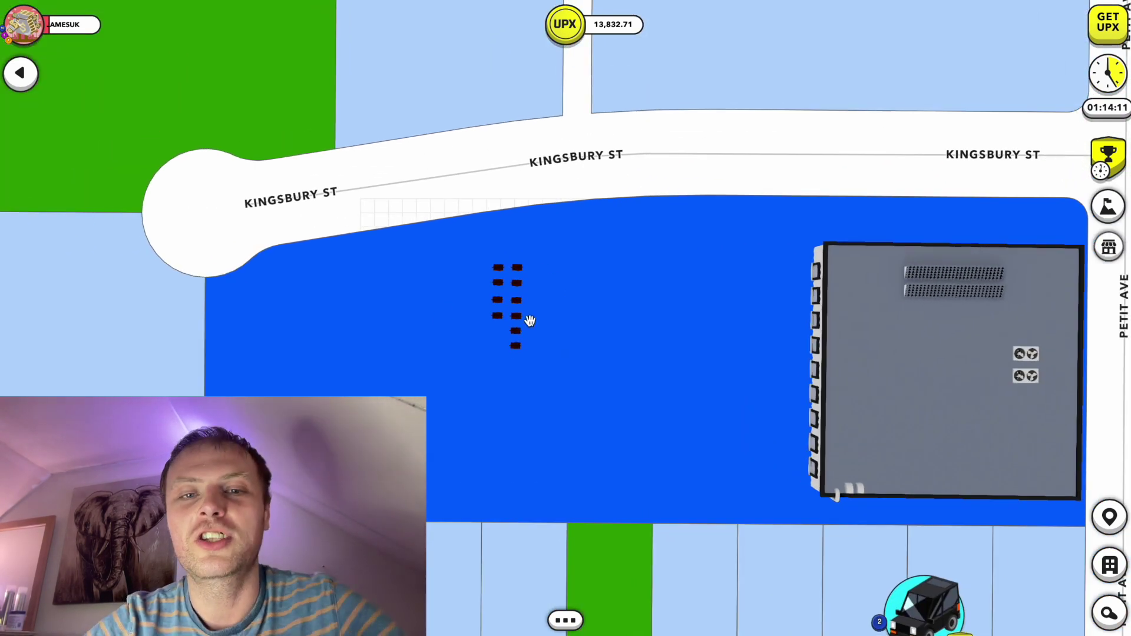
pyautogui.scroll(-1, 537, 324)
pyautogui.scroll(-3, 588, 361)
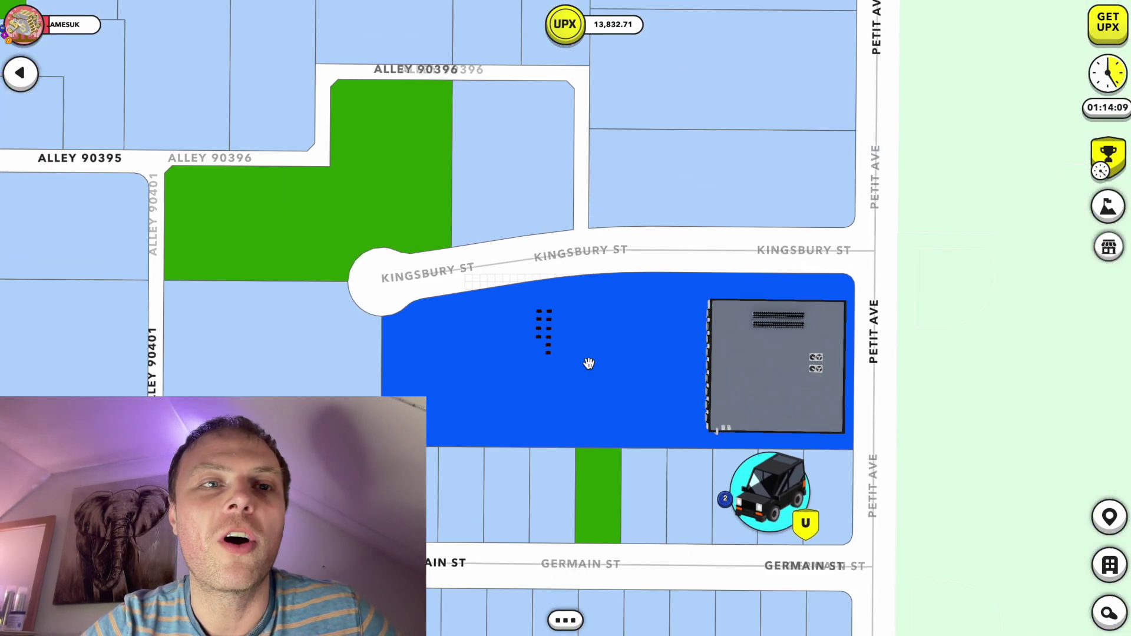
pyautogui.scroll(-1, 589, 362)
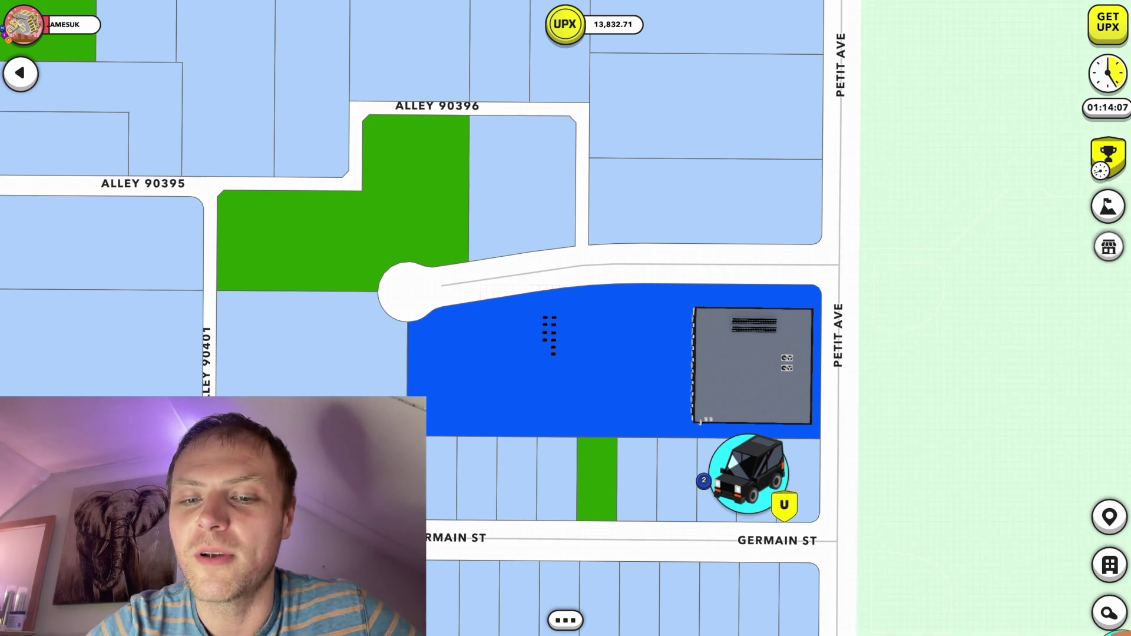
# Switch to Blender and examine the fountain mesh from below, from the side and from above
pyautogui.click(689, 606)
pyautogui.moveTo(461, 321); pyautogui.dragTo(458, 294, button='middle')
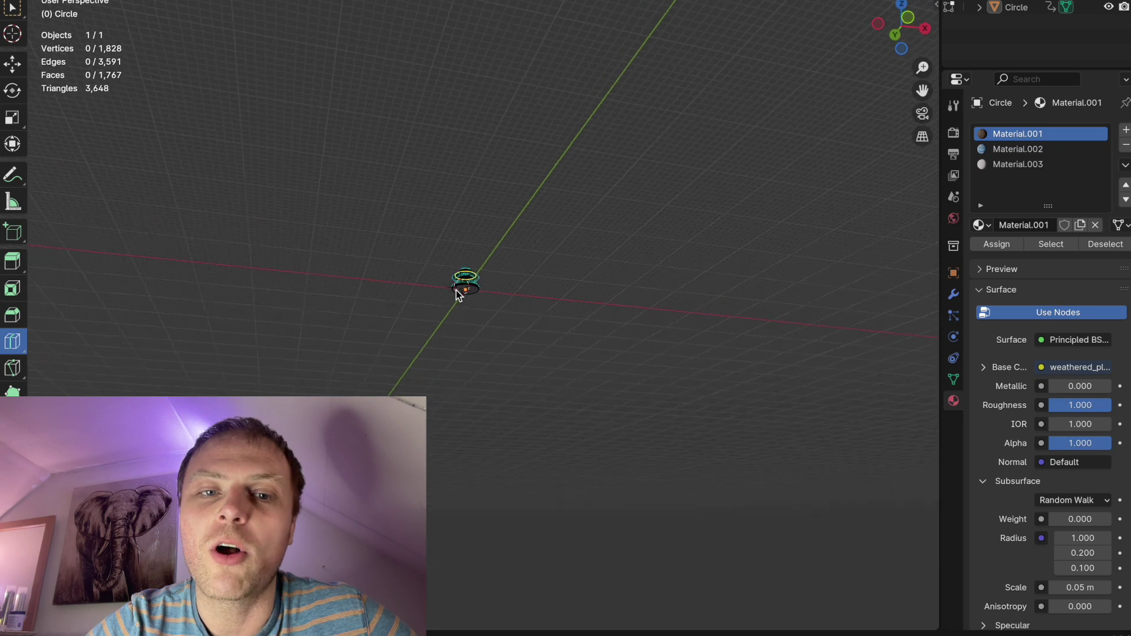
pyautogui.scroll(8, 418, 302)
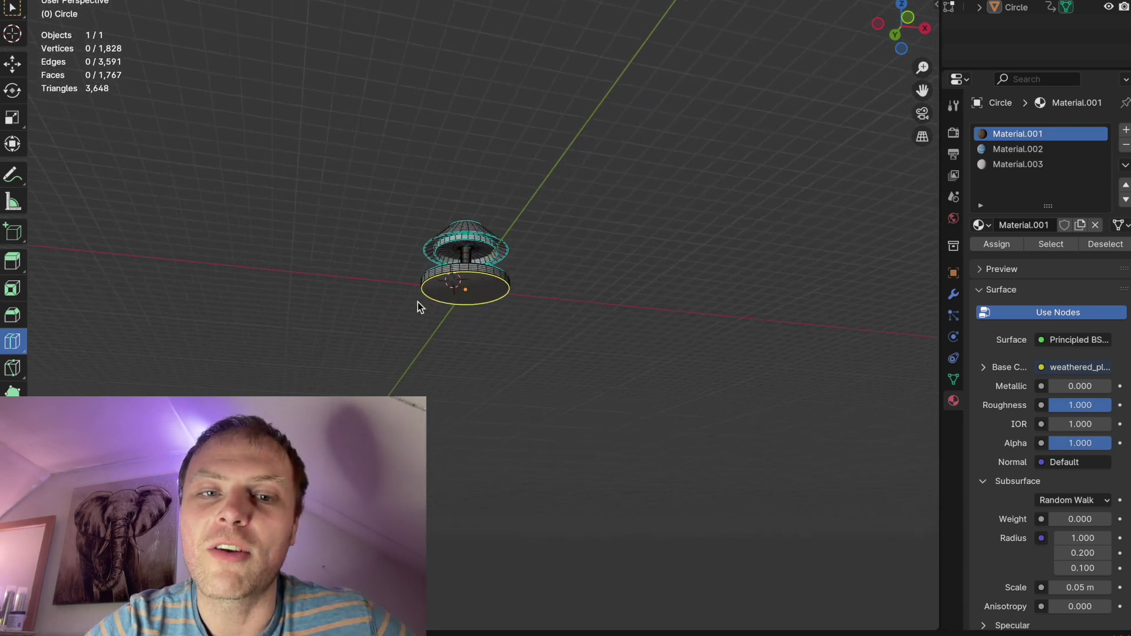
pyautogui.scroll(6, 419, 302)
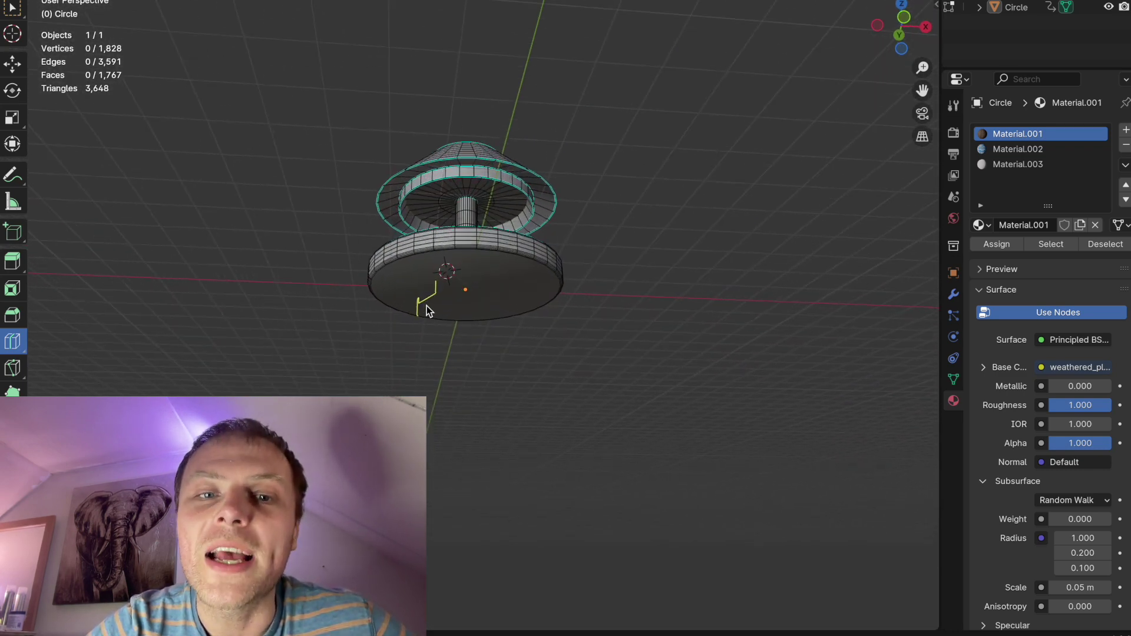
pyautogui.moveTo(428, 306); pyautogui.dragTo(623, 195, button='middle')
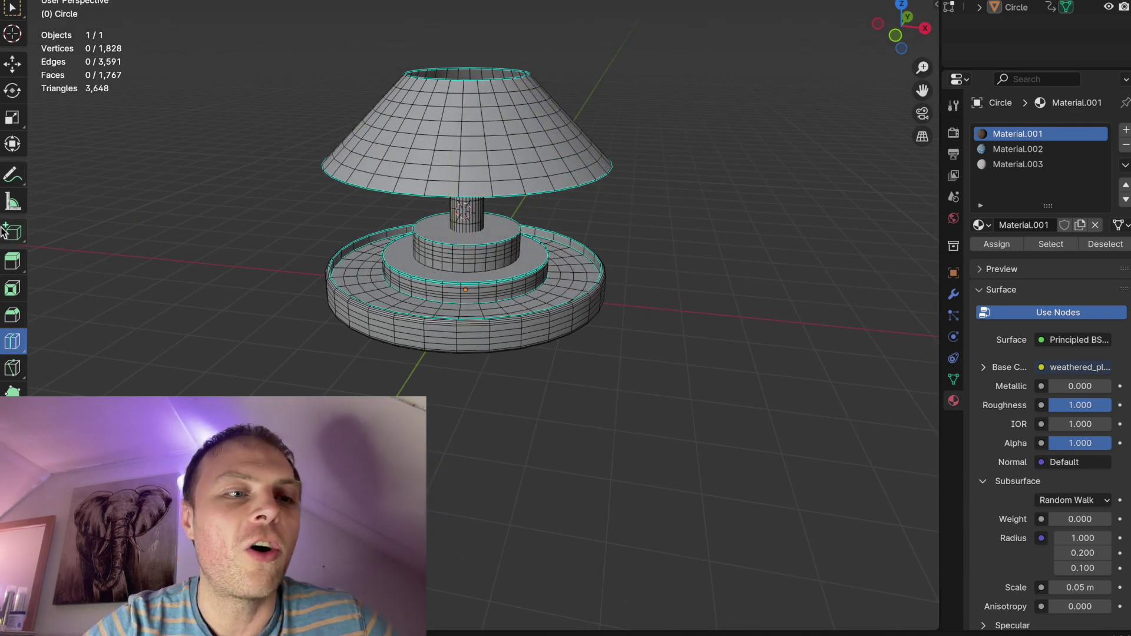
pyautogui.scroll(3, 215, 318)
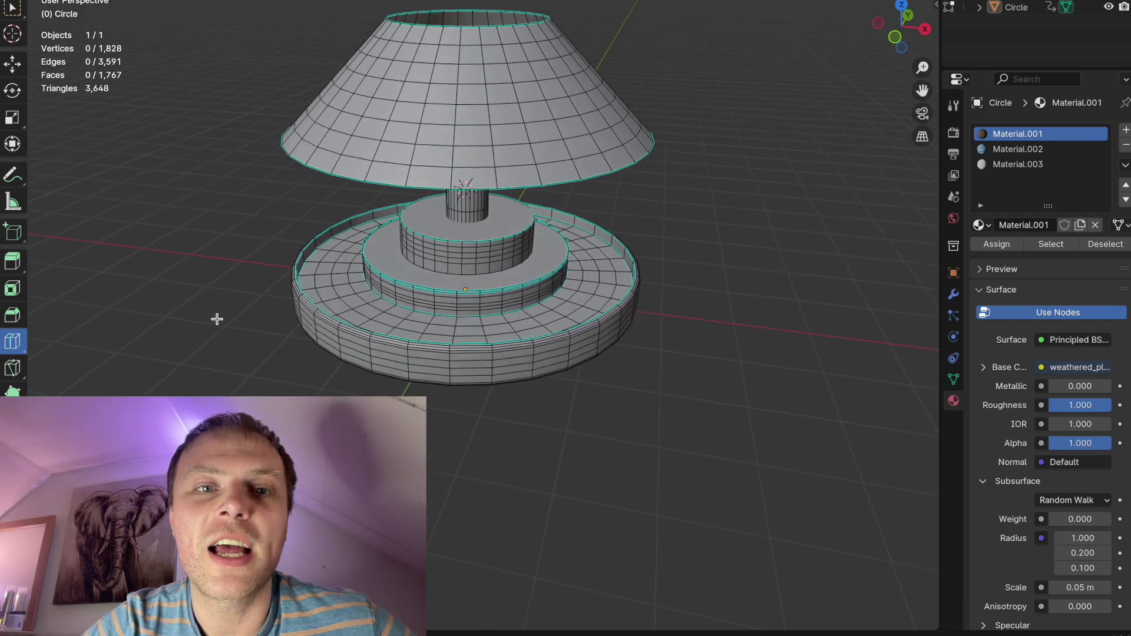
pyautogui.hscroll(-3, 217, 319)
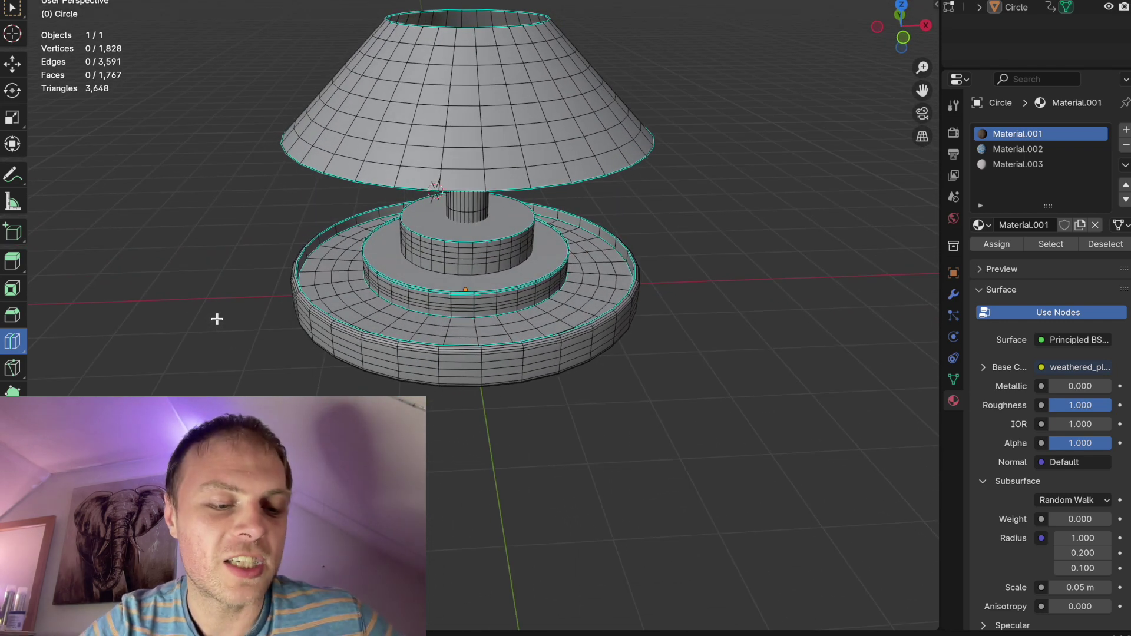
pyautogui.keyDown('shift'); pyautogui.scroll(3, 227, 301); pyautogui.keyUp('shift')
pyautogui.keyDown('shift'); pyautogui.scroll(-2, 227, 301); pyautogui.keyUp('shift')
pyautogui.keyDown('shift'); pyautogui.scroll(2, 226, 300); pyautogui.keyUp('shift')
pyautogui.scroll(5, 226, 300)
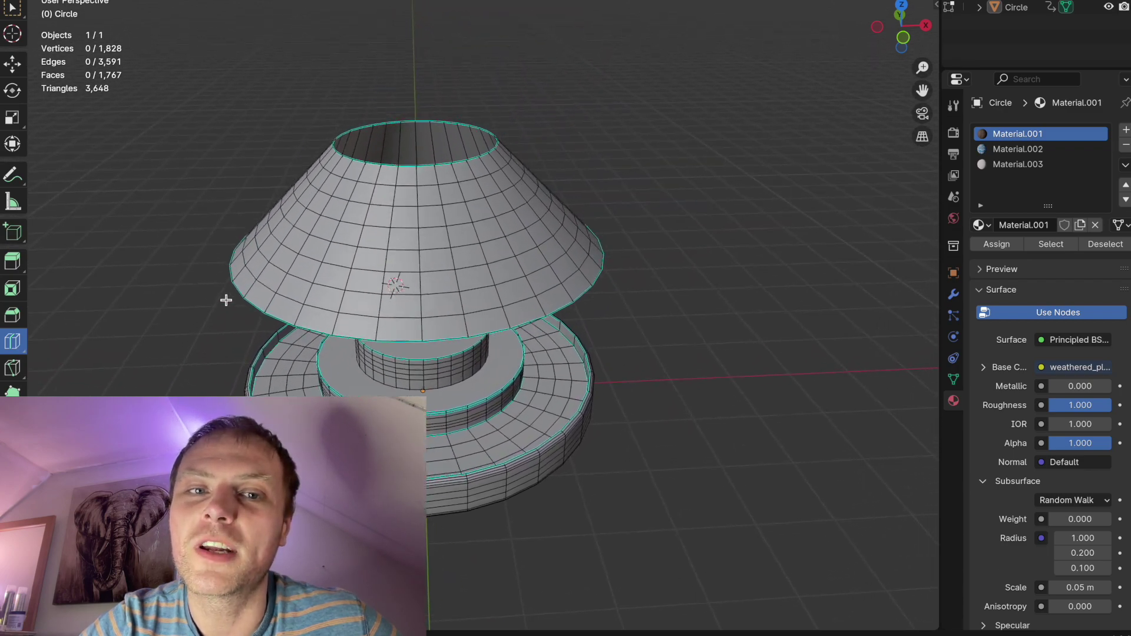
pyautogui.scroll(-10, 296, 265)
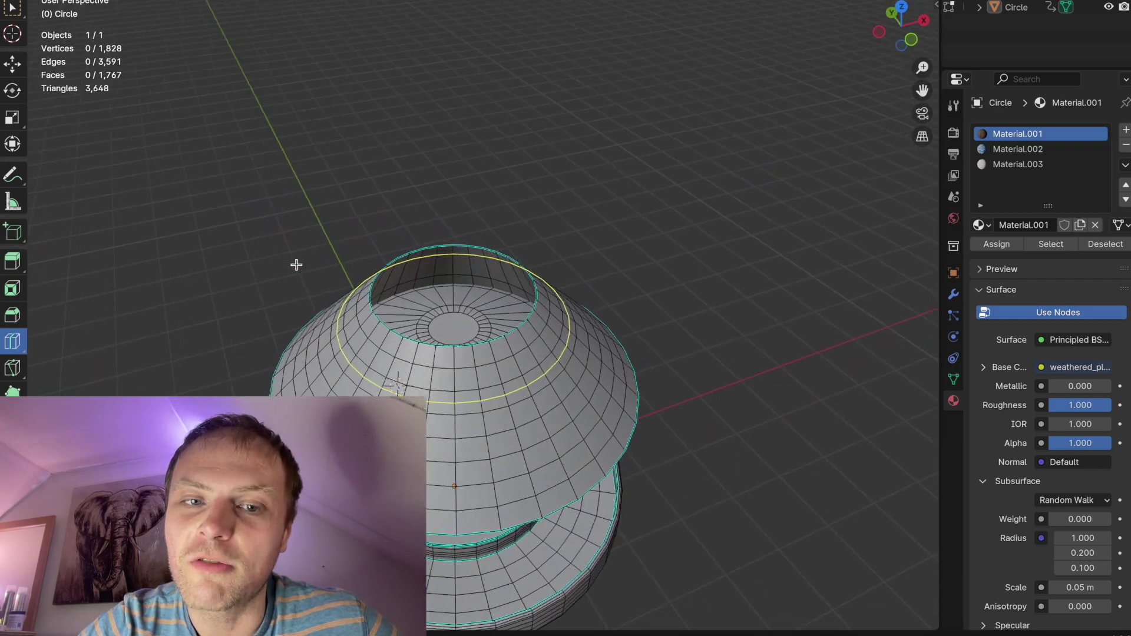
# Examine the fountain mesh's edge density around the roof, pillar, basins and underside from several angles
pyautogui.scroll(8, 297, 264)
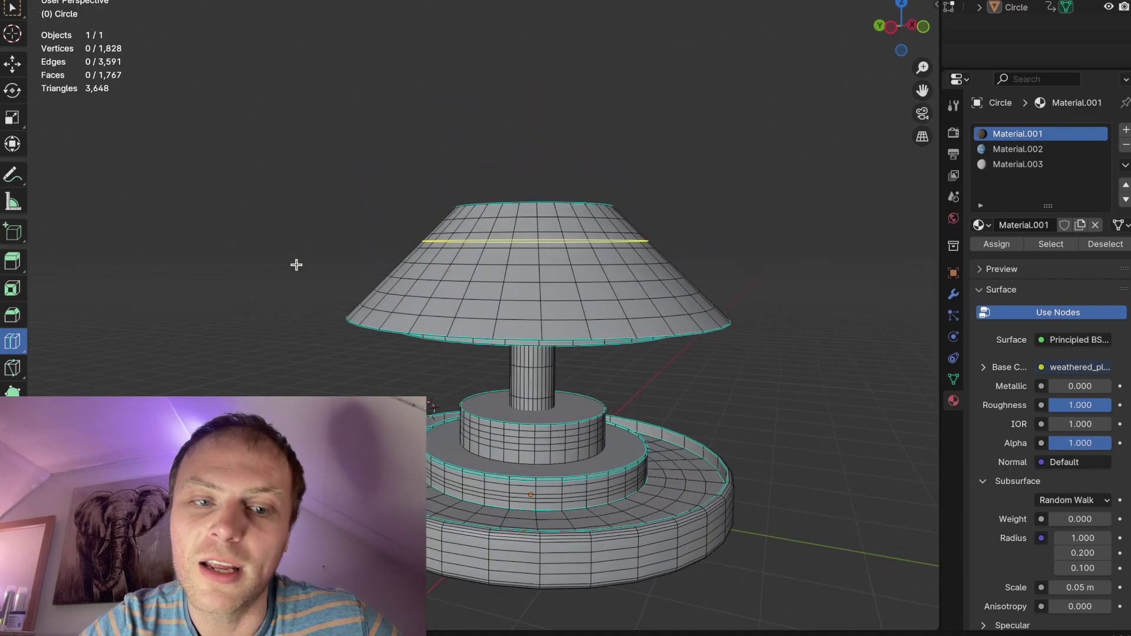
pyautogui.hscroll(8, 286, 323)
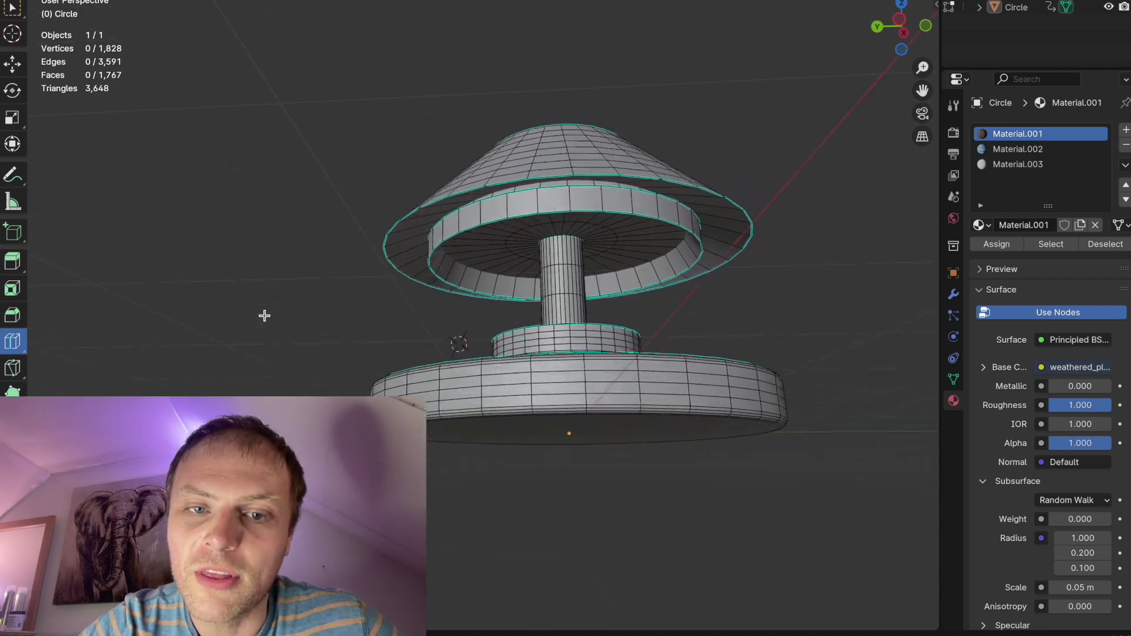
pyautogui.scroll(-4, 265, 316)
pyautogui.scroll(8, 264, 316)
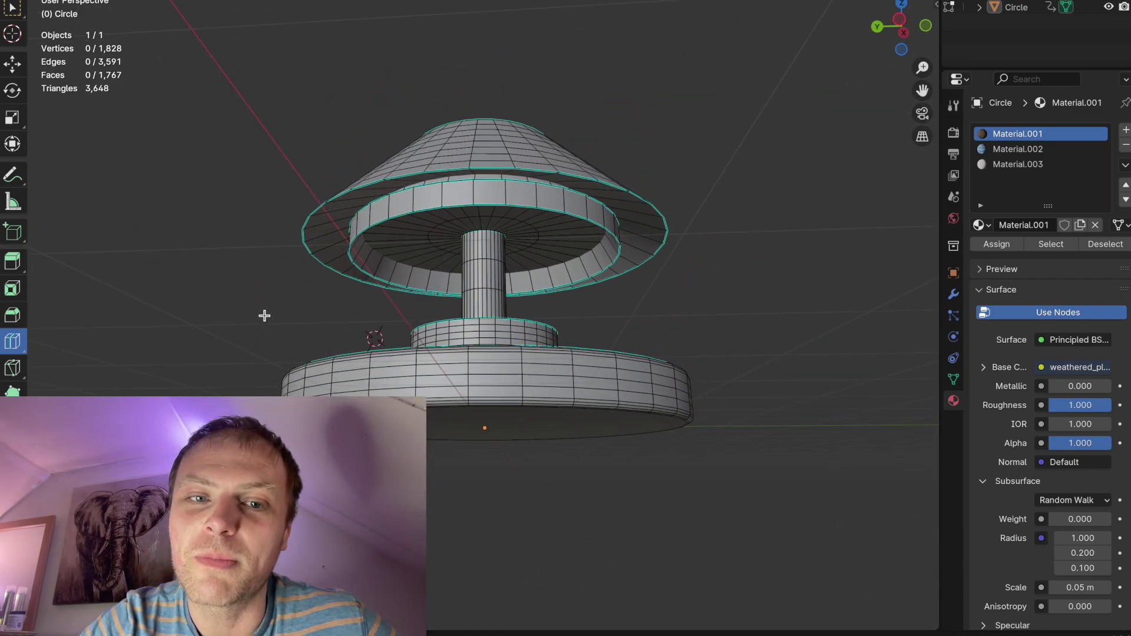
pyautogui.scroll(-6, 264, 316)
pyautogui.scroll(-6, 264, 315)
pyautogui.scroll(8, 264, 315)
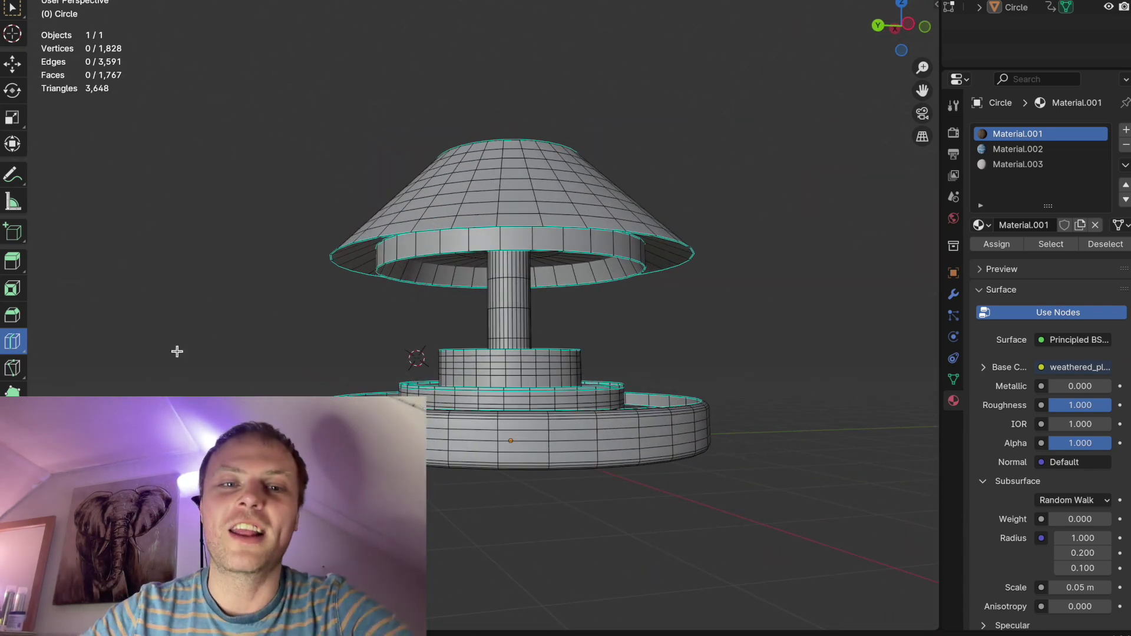
pyautogui.keyDown('shift'); pyautogui.scroll(4, 411, 338); pyautogui.keyUp('shift')
pyautogui.keyDown('shift'); pyautogui.hscroll(4, 411, 339); pyautogui.keyUp('shift')
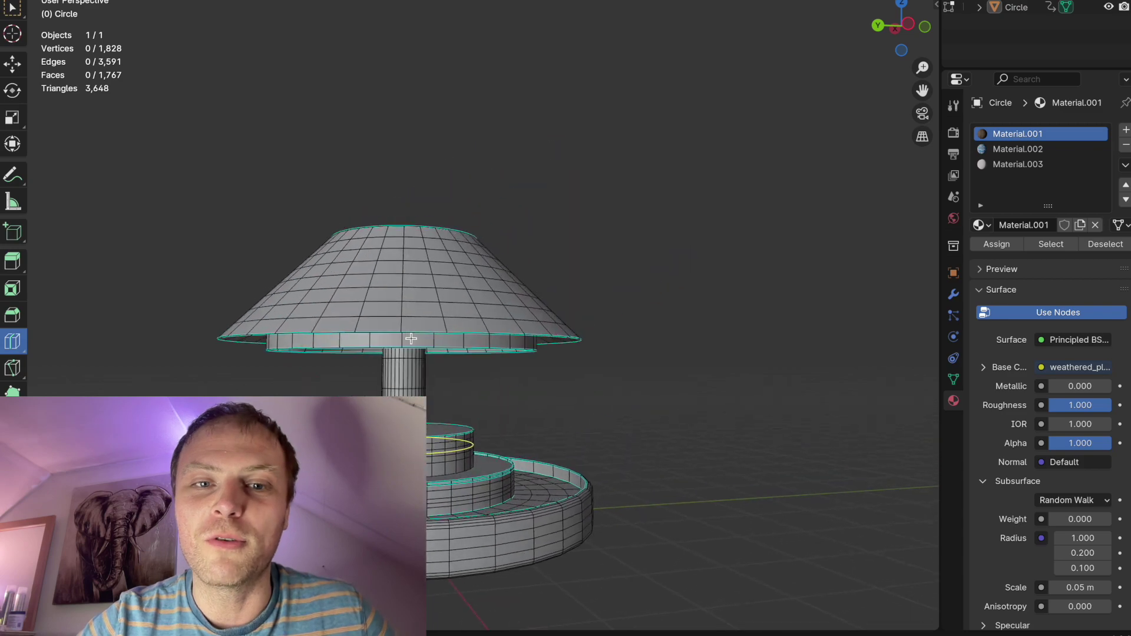
pyautogui.keyDown('shift'); pyautogui.scroll(-6, 412, 338); pyautogui.keyUp('shift')
pyautogui.scroll(8, 411, 339)
pyautogui.hscroll(-4, 412, 339)
pyautogui.scroll(-8, 411, 339)
pyautogui.scroll(-8, 411, 339)
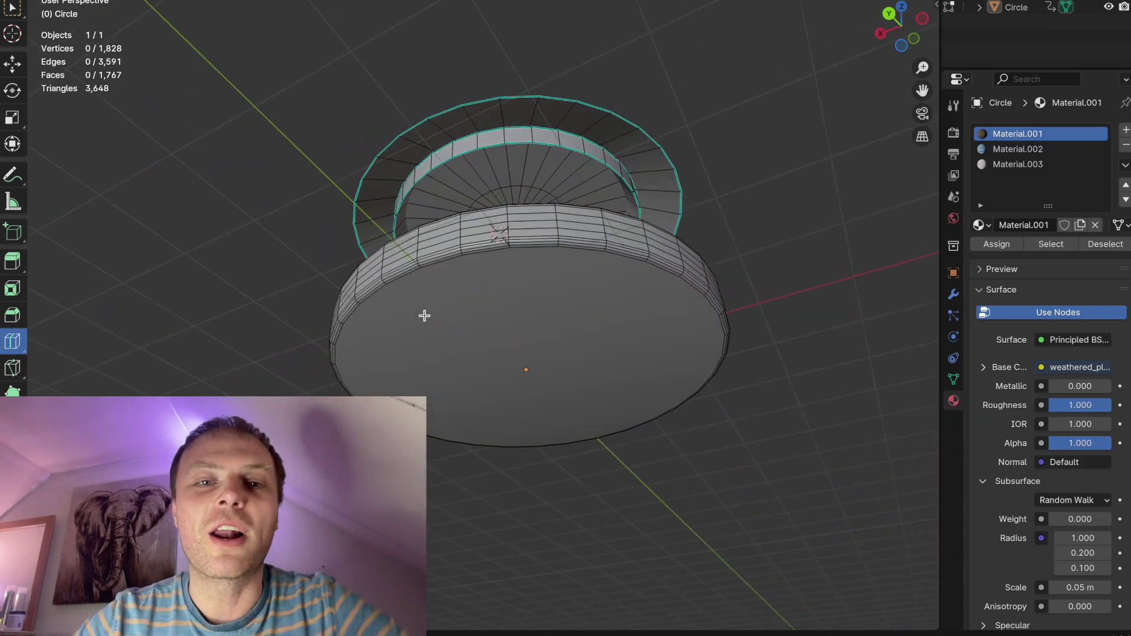
pyautogui.scroll(7, 424, 315)
pyautogui.scroll(-10, 424, 316)
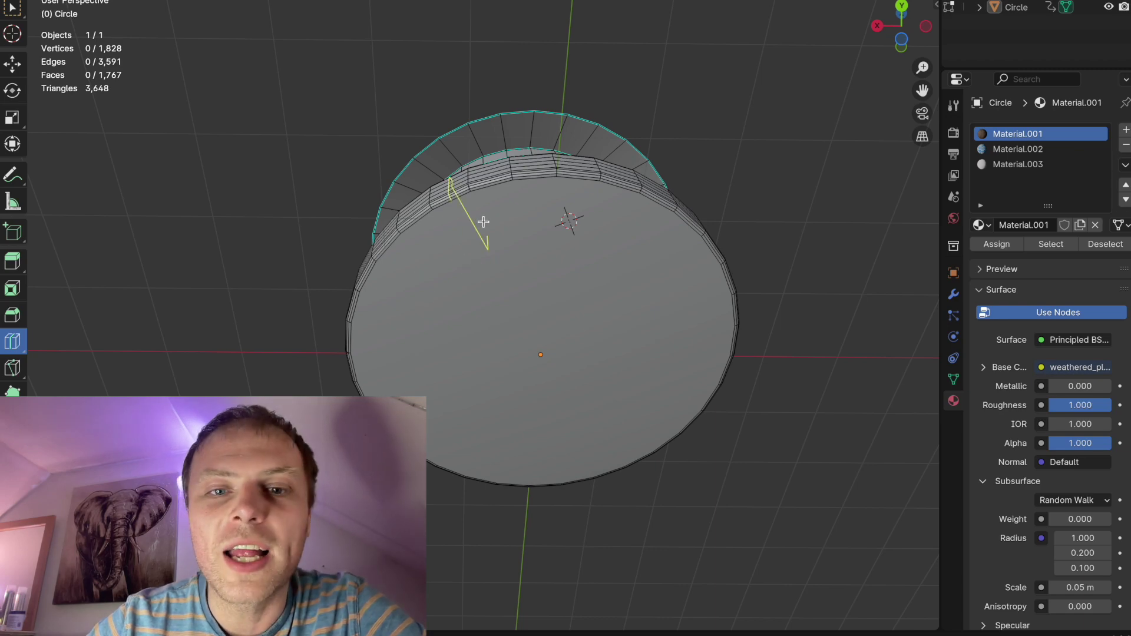
pyautogui.scroll(8, 483, 222)
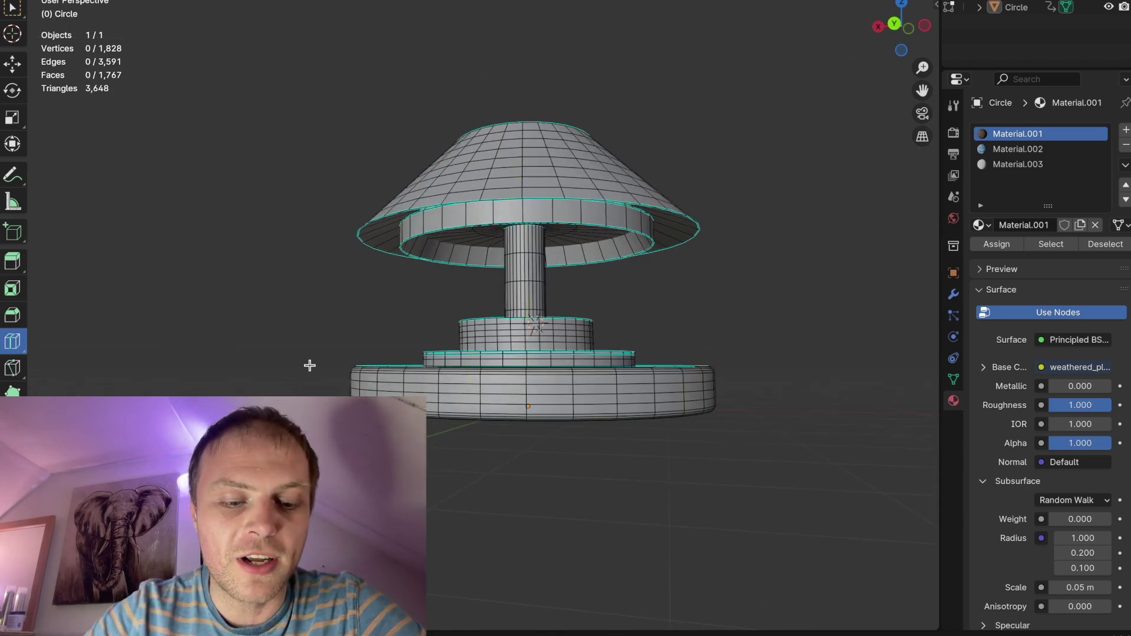
# Inspect the fountain mesh in wireframe shading and return the viewport to solid shading
pyautogui.press('z')
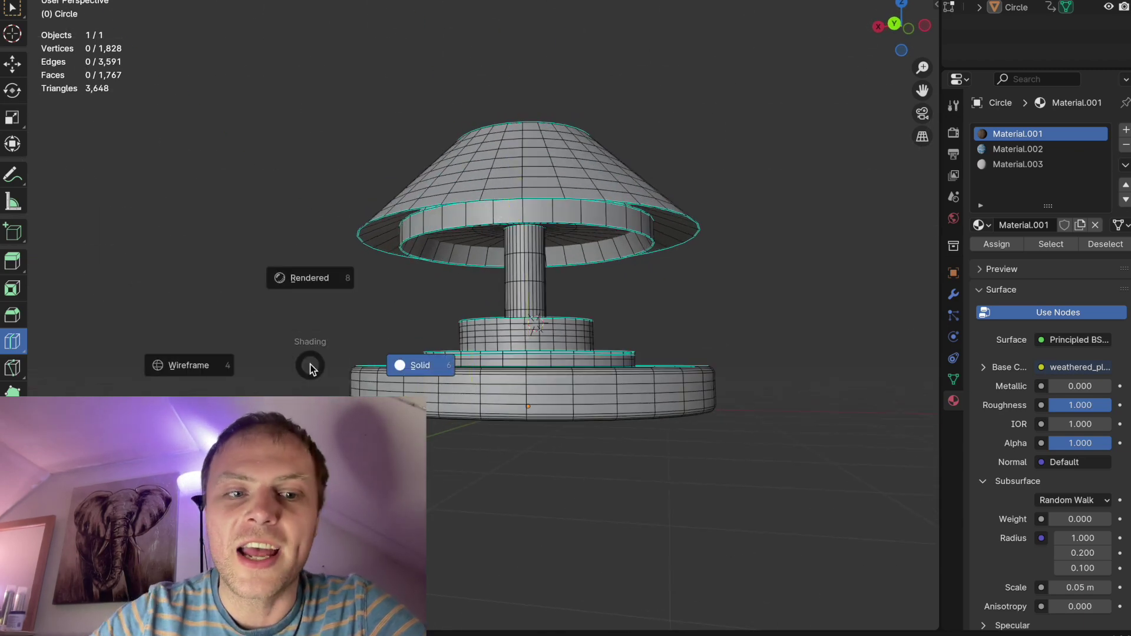
pyautogui.click(224, 362)
pyautogui.moveTo(500, 218); pyautogui.dragTo(524, 220, button='middle')
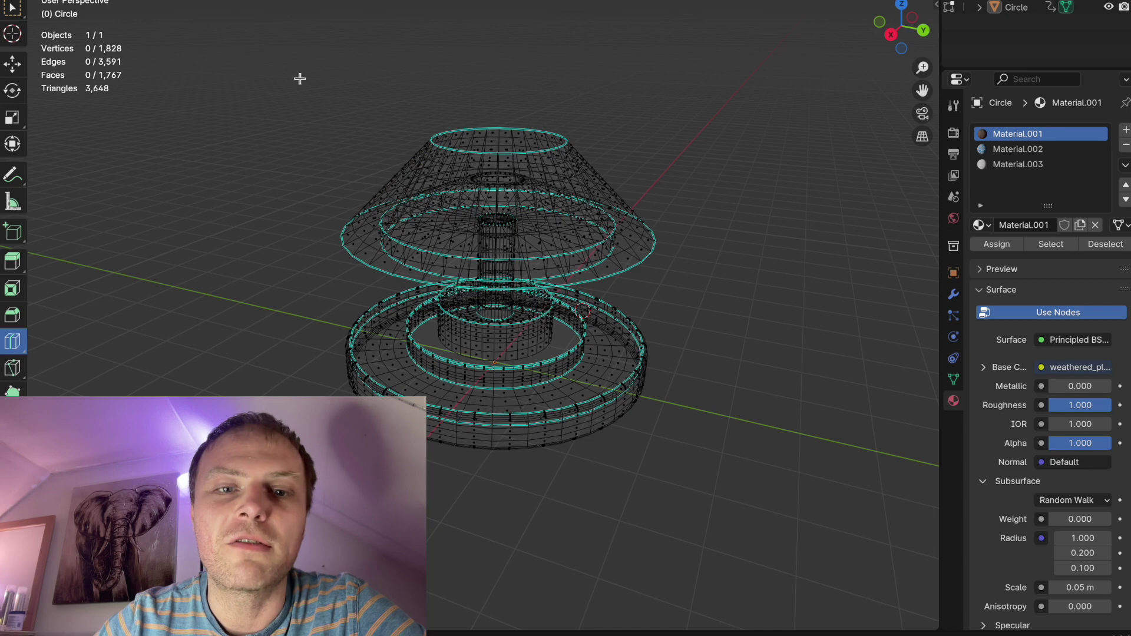
pyautogui.press('z')
pyautogui.click(355, 369)
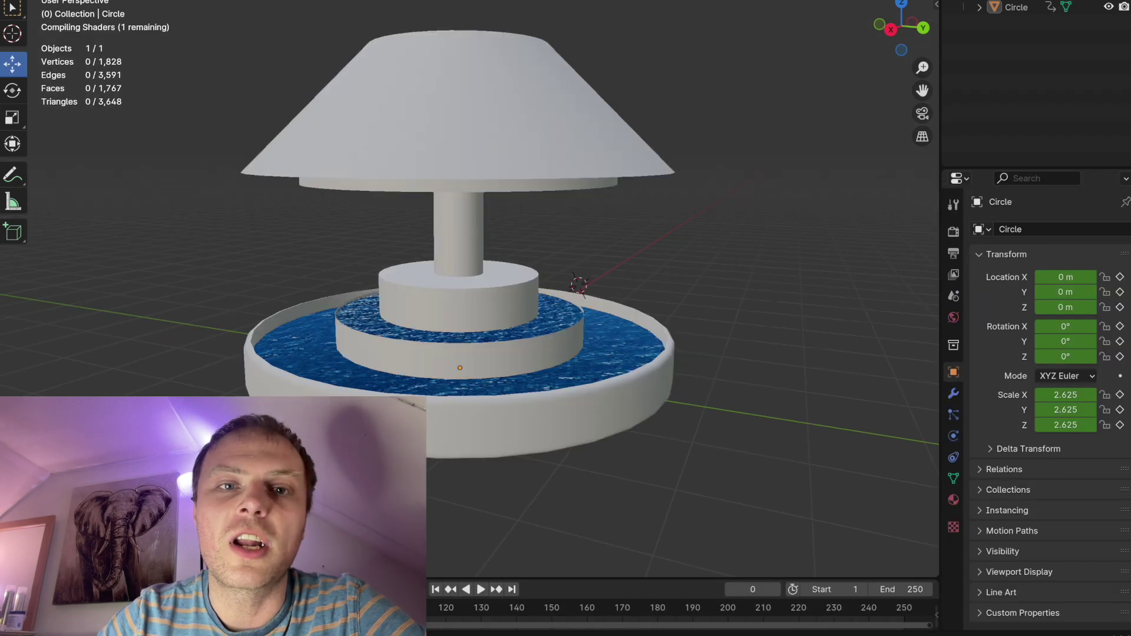
# Examine the wood and water textures on the fountain from above, from the side and from below
pyautogui.scroll(5, 268, 214)
pyautogui.hscroll(-15, 268, 214)
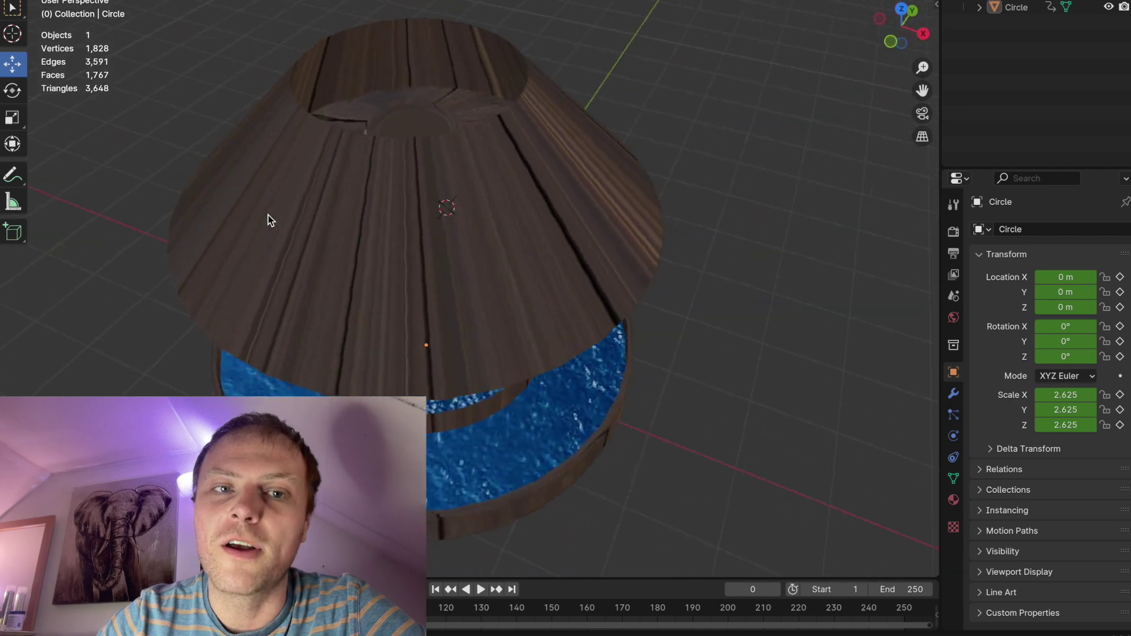
pyautogui.hscroll(-20, 270, 214)
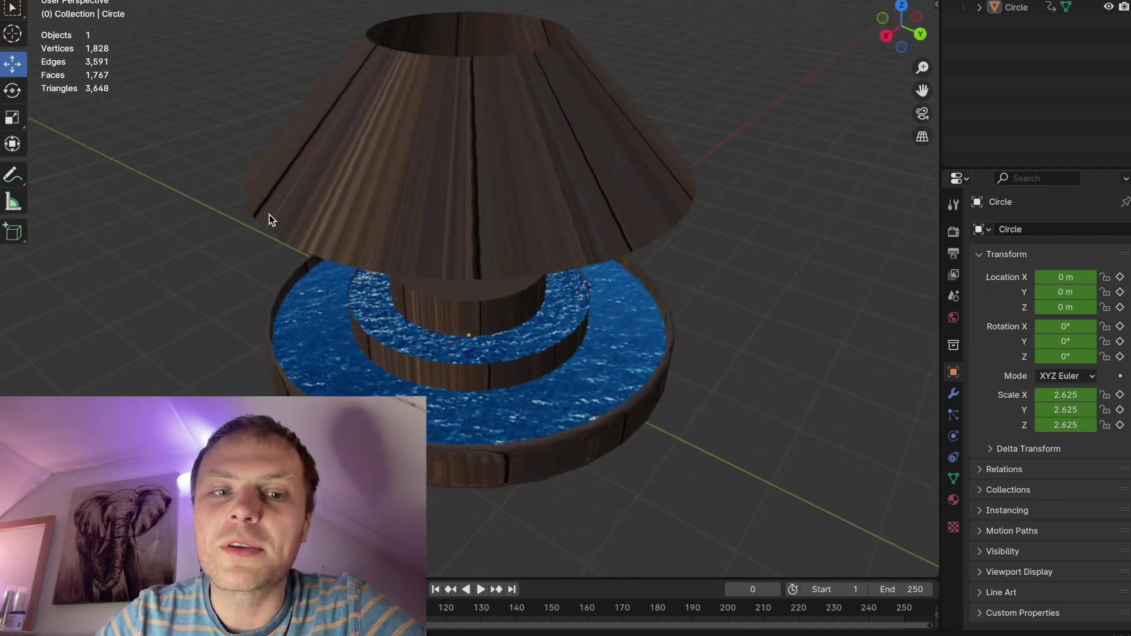
pyautogui.hscroll(-15, 269, 214)
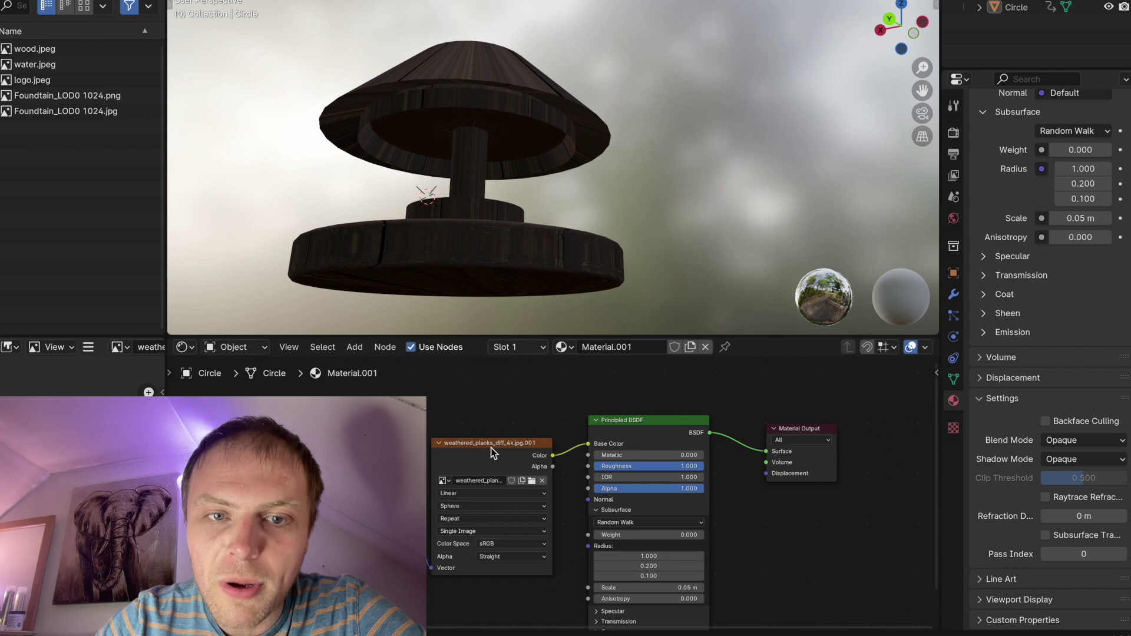
pyautogui.hscroll(-10, 525, 268)
pyautogui.scroll(-10, 433, 294)
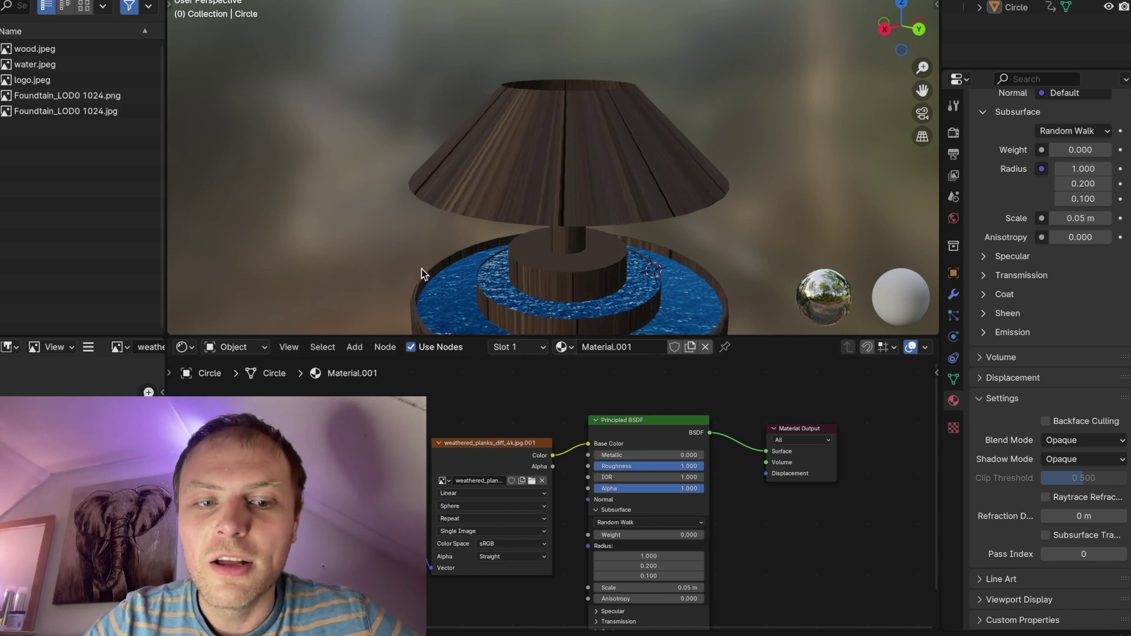
pyautogui.scroll(5, 498, 214)
pyautogui.scroll(-6, 499, 214)
pyautogui.scroll(6, 498, 214)
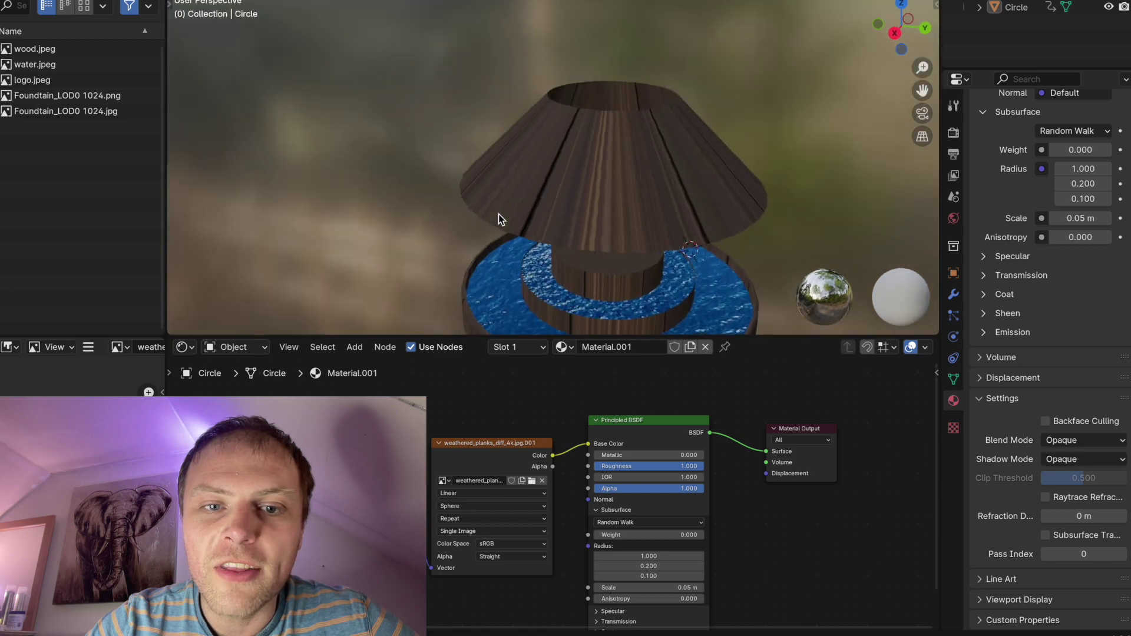
pyautogui.moveTo(546, 289); pyautogui.dragTo(547, 299, button='middle')
# Inspect the shader nodes of the fountain's water material, Material.002, and its wood material, Material.001
pyautogui.click(527, 348)
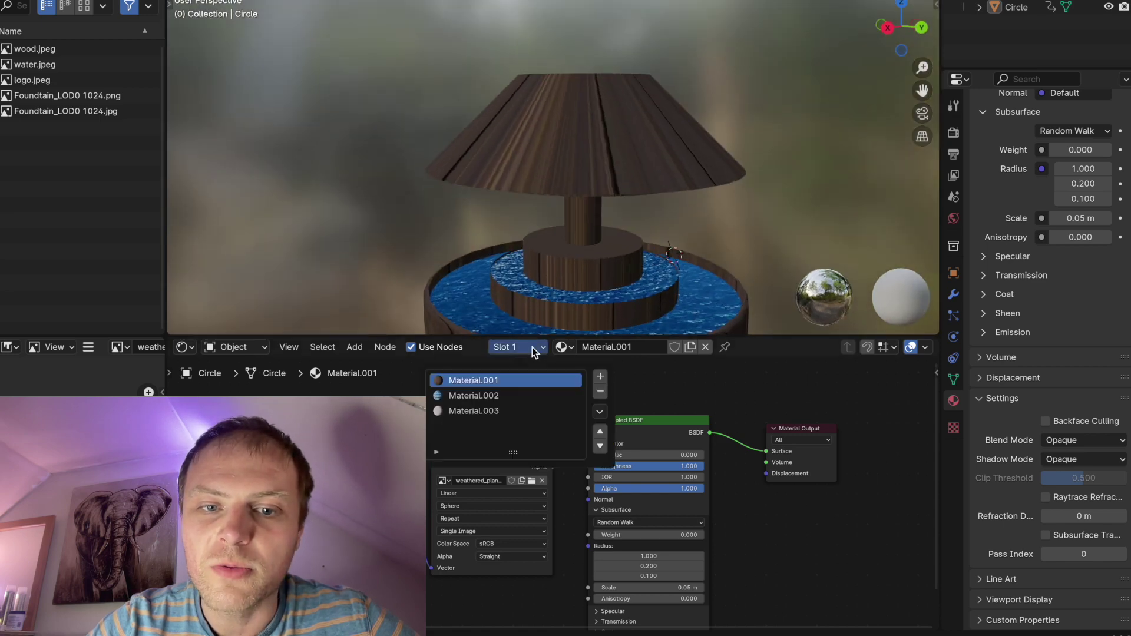
pyautogui.click(504, 394)
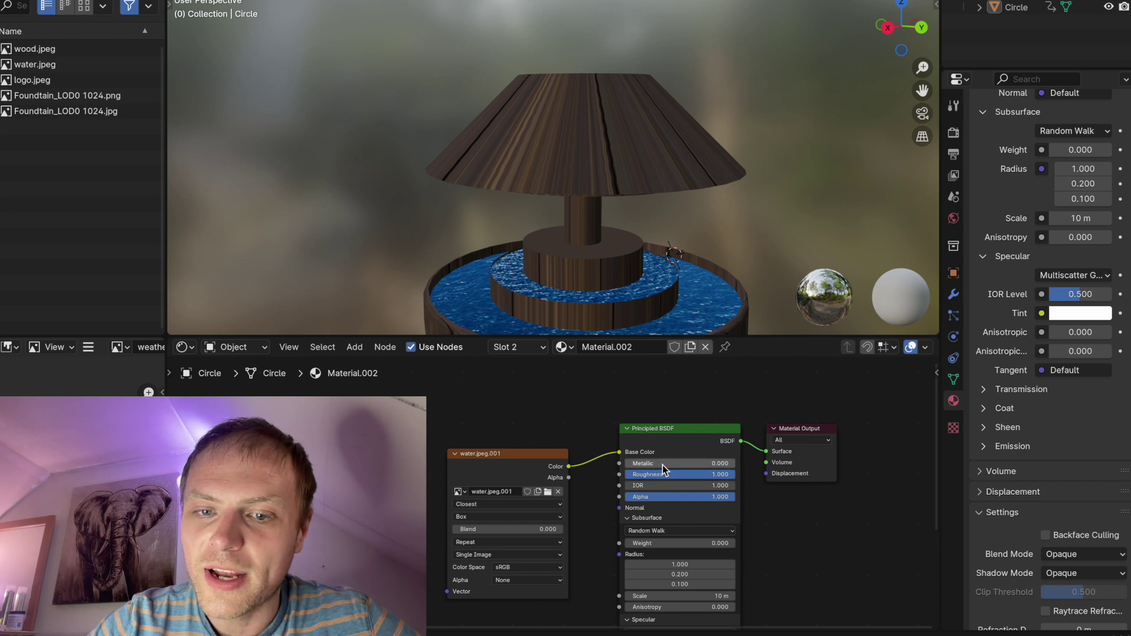
pyautogui.scroll(-2, 532, 436)
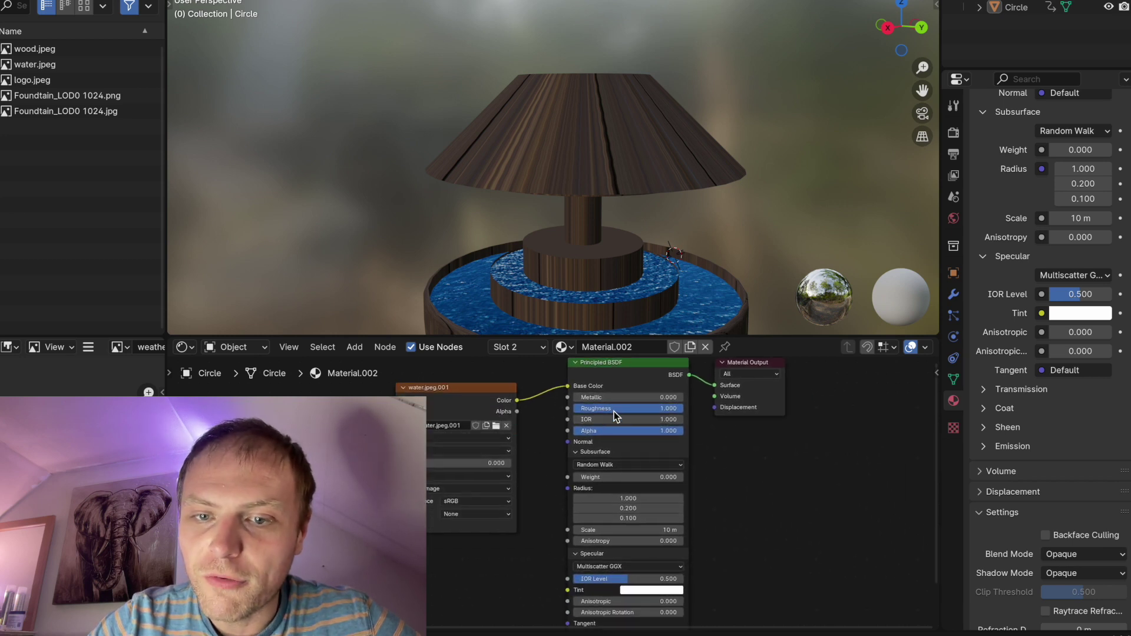
pyautogui.scroll(2, 553, 419)
pyautogui.click(528, 347)
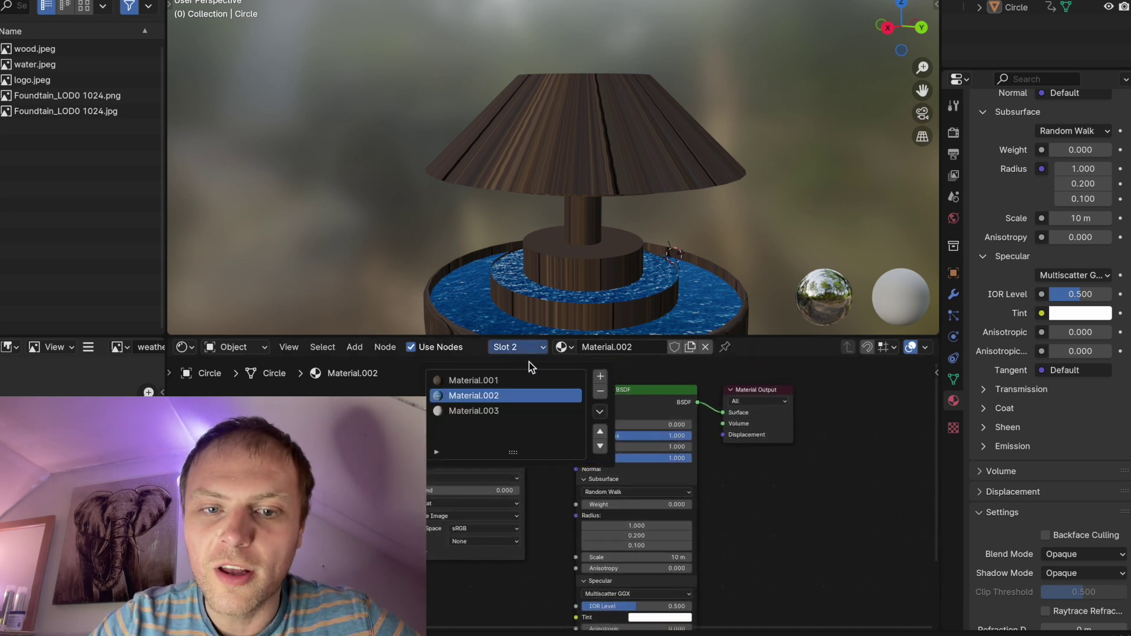
pyautogui.click(506, 378)
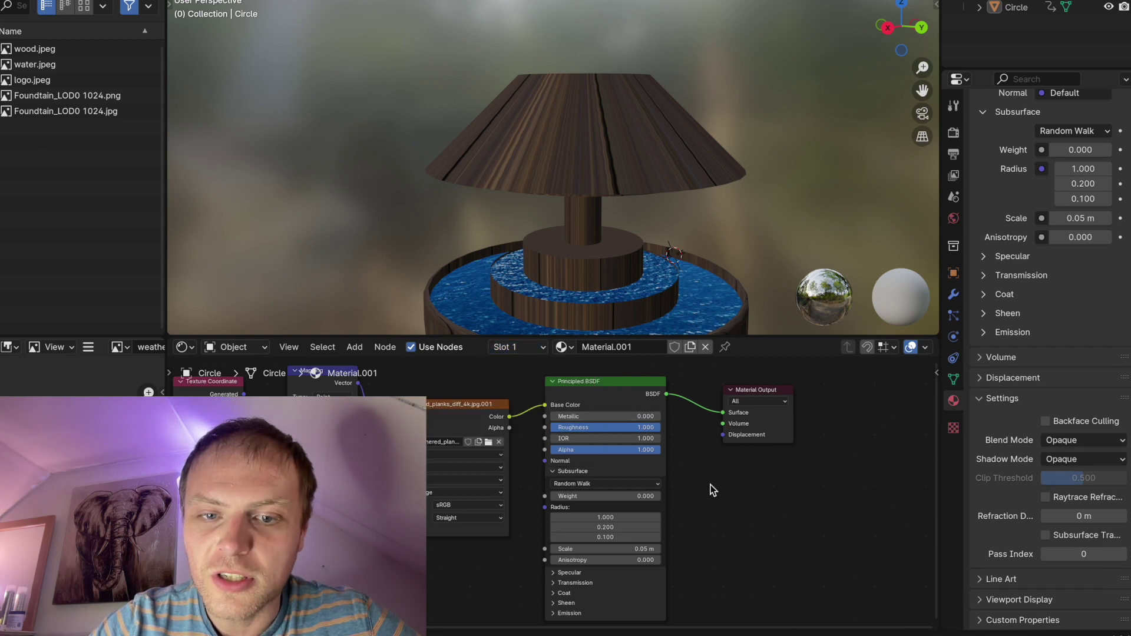
pyautogui.scroll(-3, 706, 471)
pyautogui.scroll(3, 705, 471)
pyautogui.scroll(1, 706, 472)
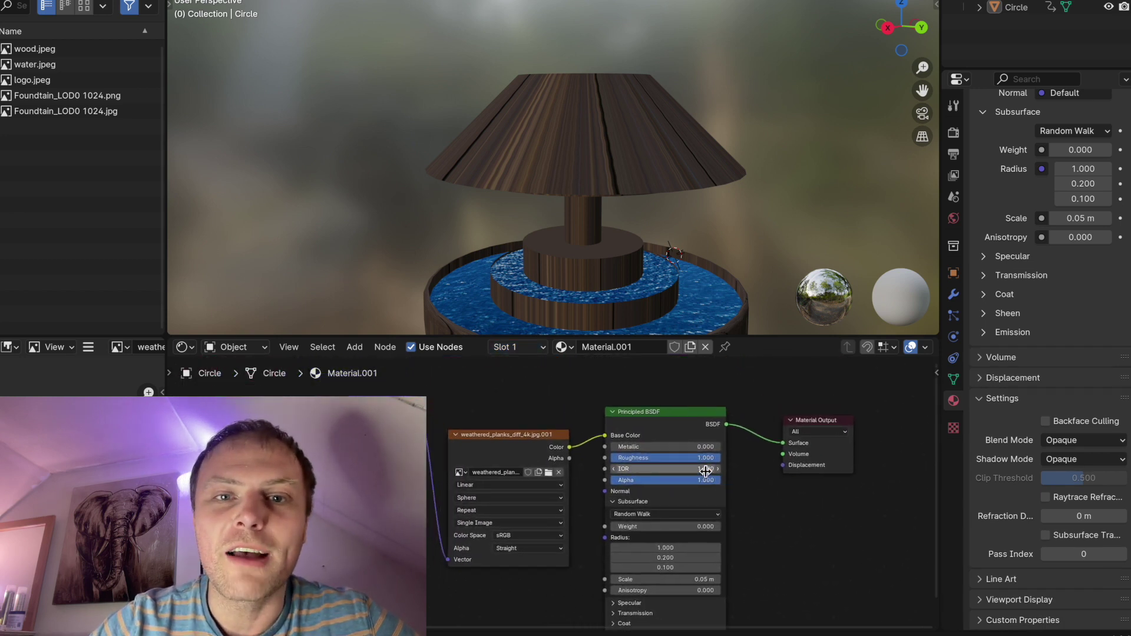
pyautogui.scroll(-1, 706, 471)
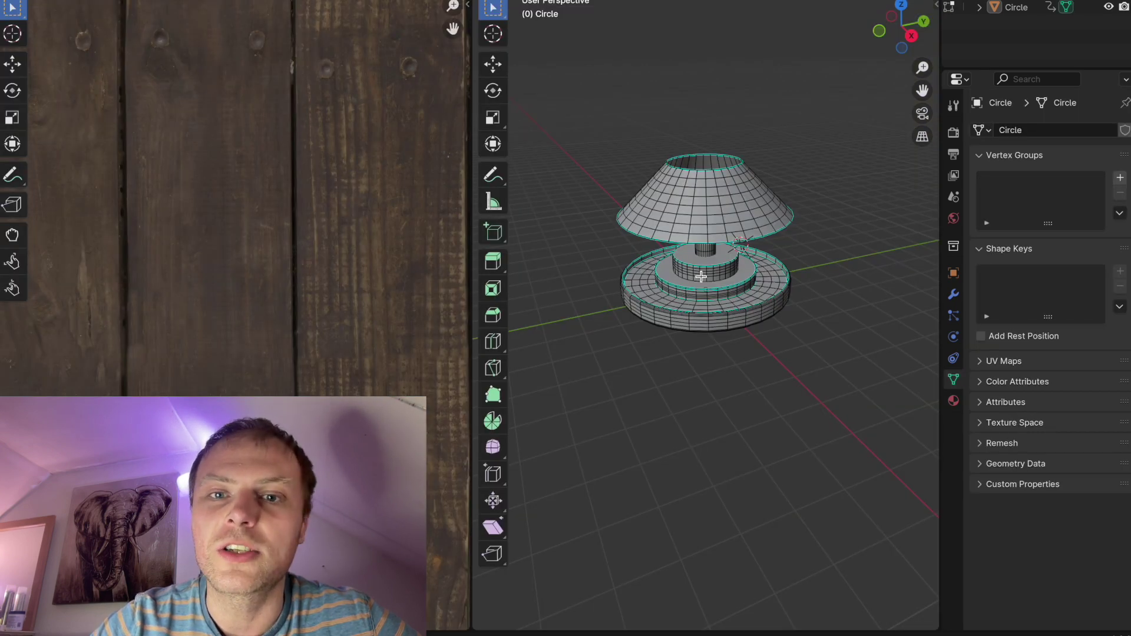
# Select the entire fountain mesh and show its complete UV layout over the wood texture
pyautogui.moveTo(578, 115); pyautogui.dragTo(916, 393)
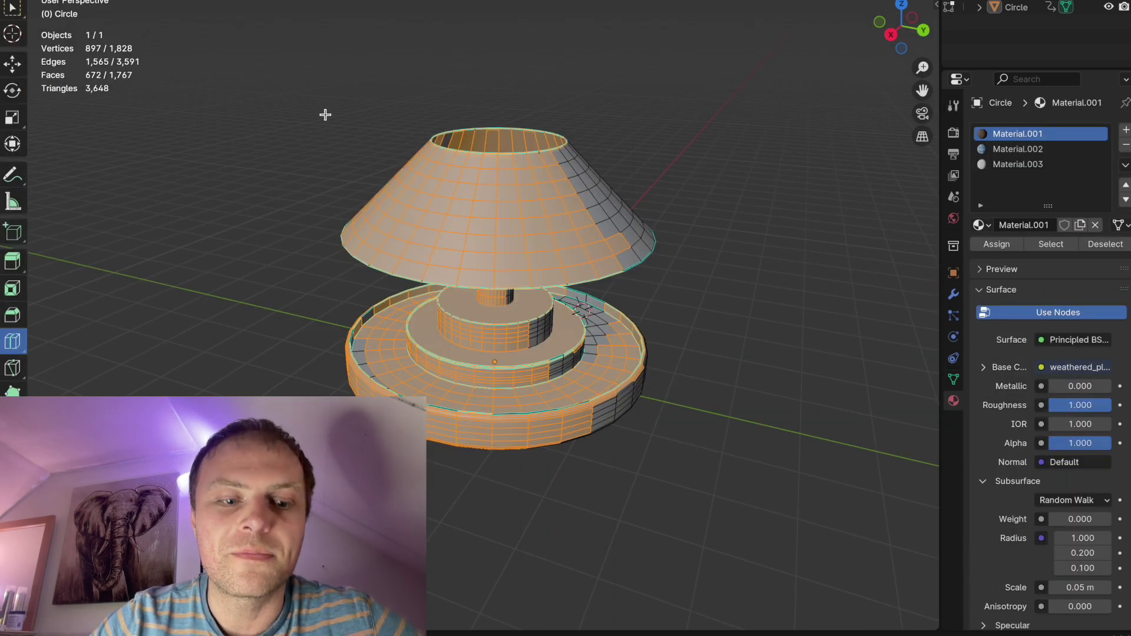
pyautogui.press('a')
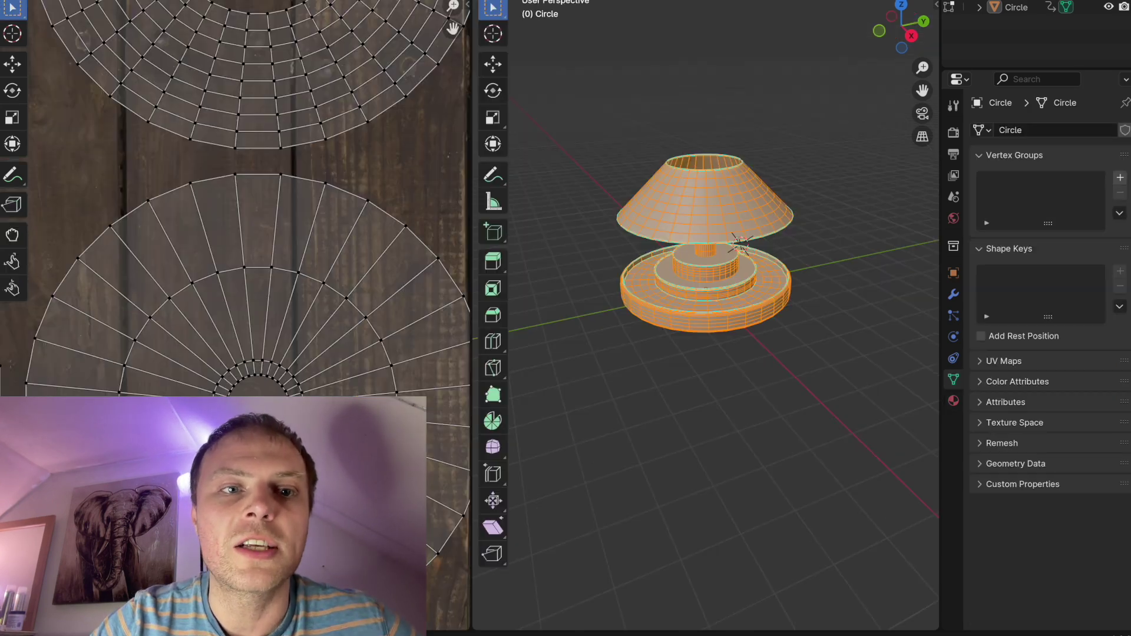
pyautogui.scroll(-6, 277, 189)
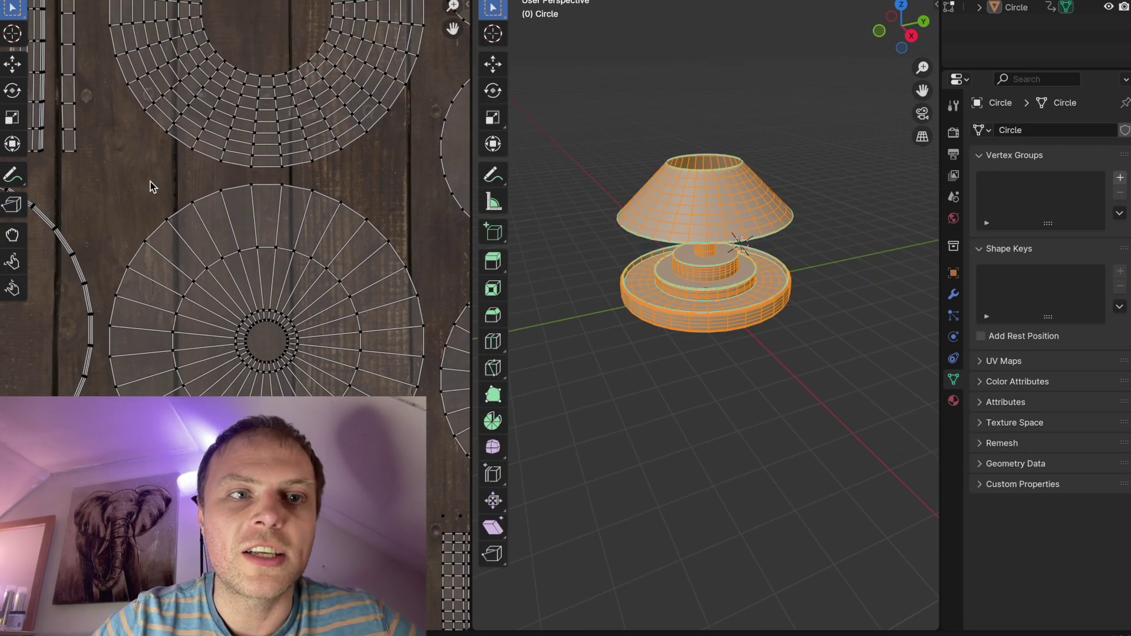
pyautogui.scroll(-5, 52, 180)
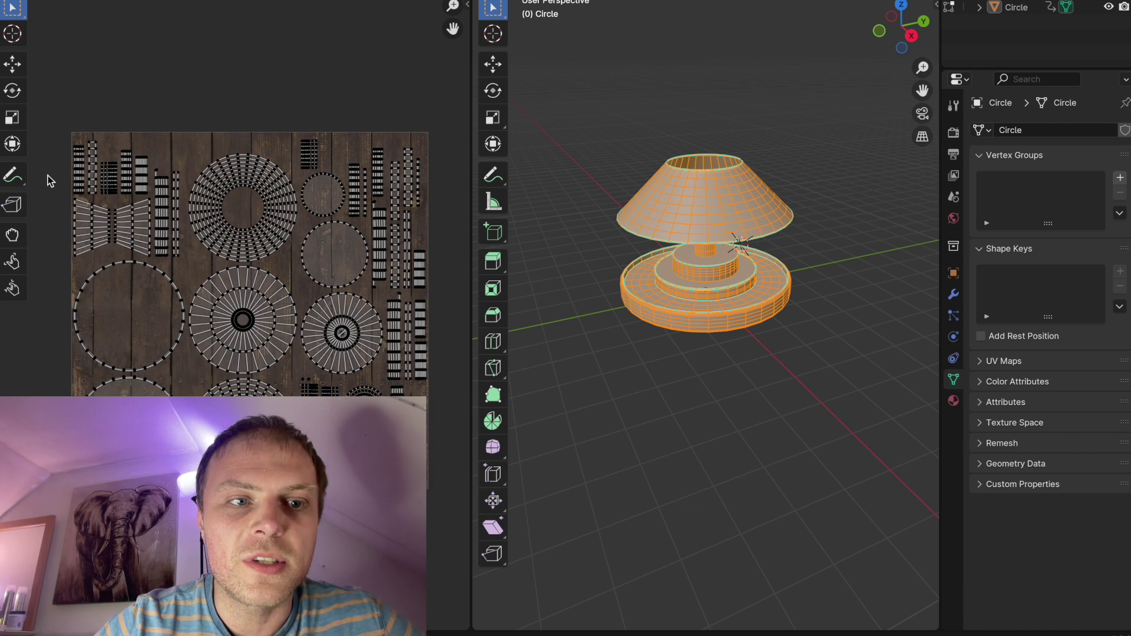
# Create a new blank black image 1024 px high with alpha as the background for the fountain's UV layout
pyautogui.press('u')
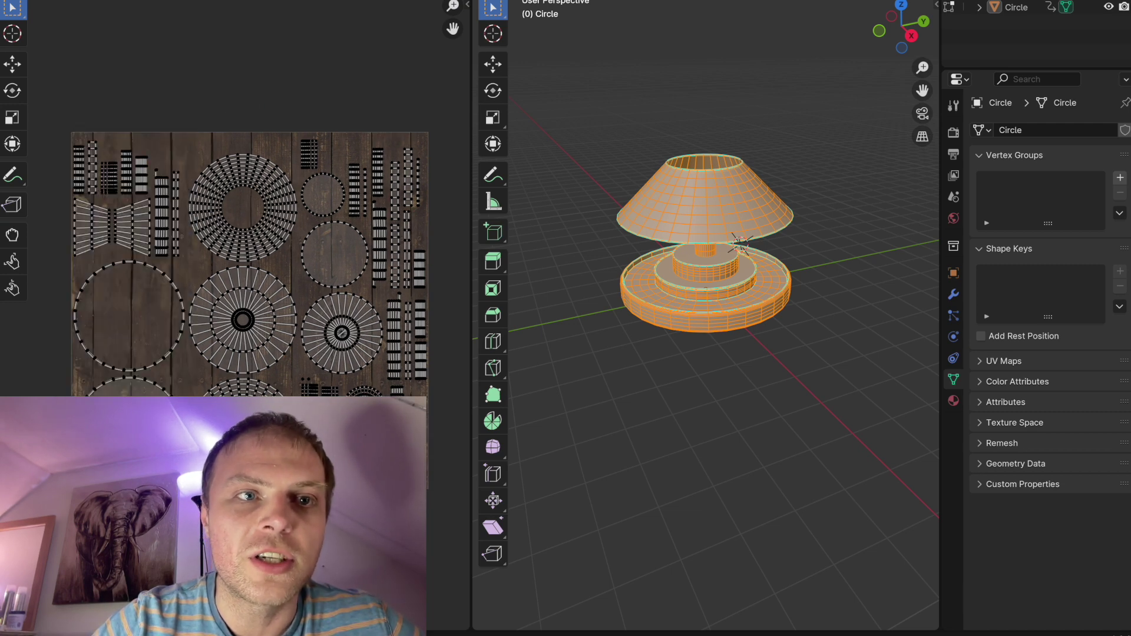
pyautogui.click(184, 0)
pyautogui.moveTo(221, 0)
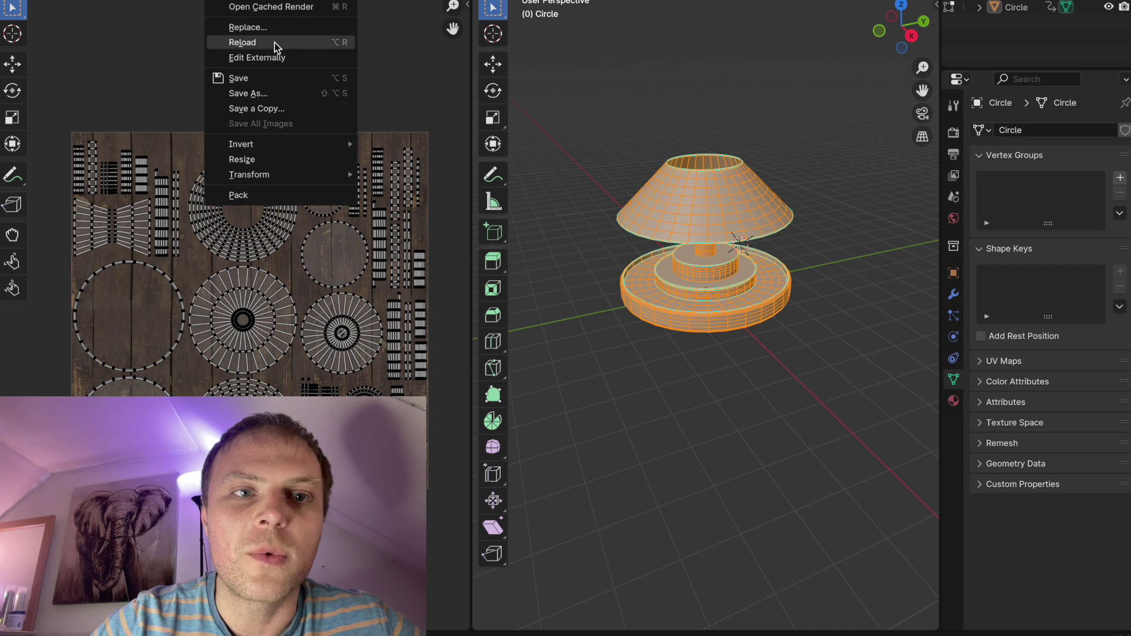
pyautogui.click(264, 1)
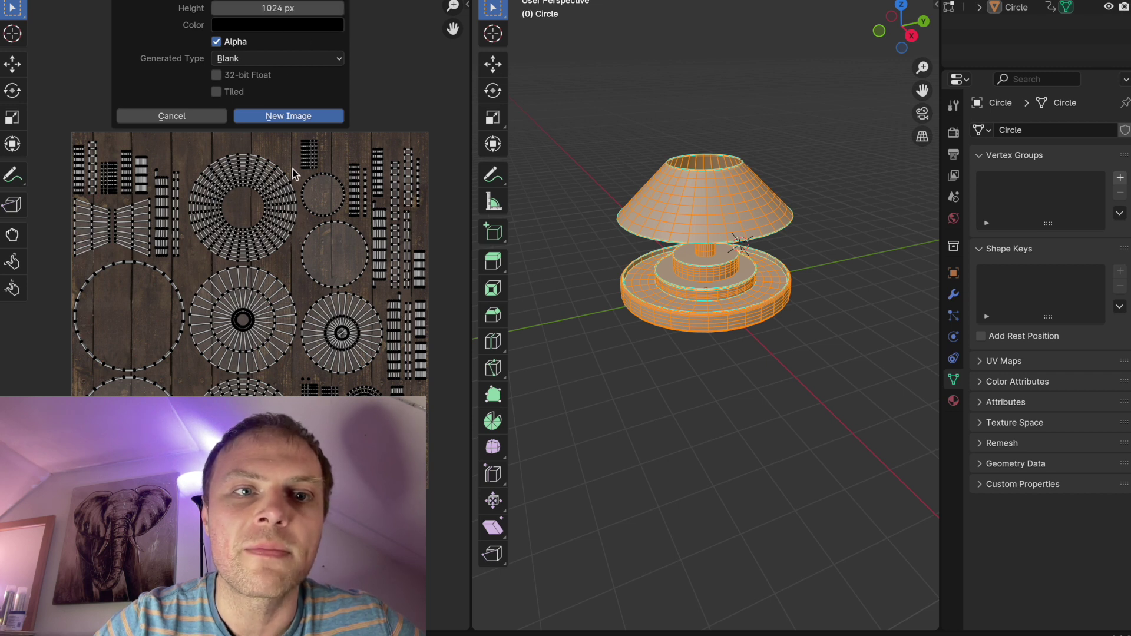
pyautogui.click(289, 116)
# Examine the fountain's UV islands on the new black image, both as a whole and up close
pyautogui.scroll(6, 250, 304)
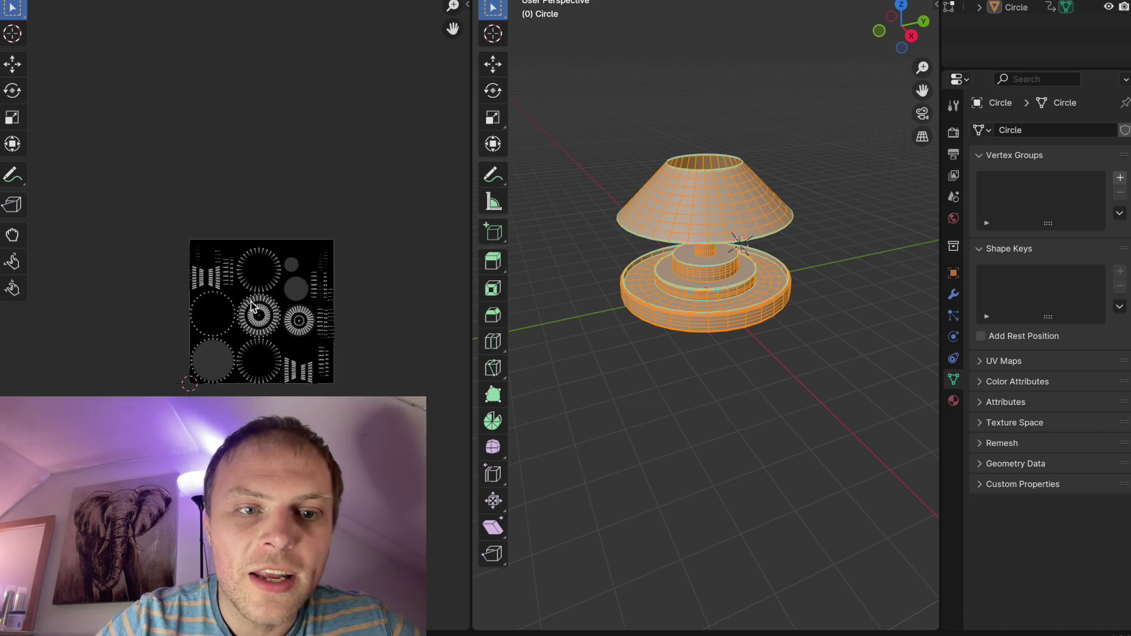
pyautogui.scroll(1, 285, 316)
pyautogui.hscroll(3, 285, 317)
pyautogui.scroll(-2, 285, 316)
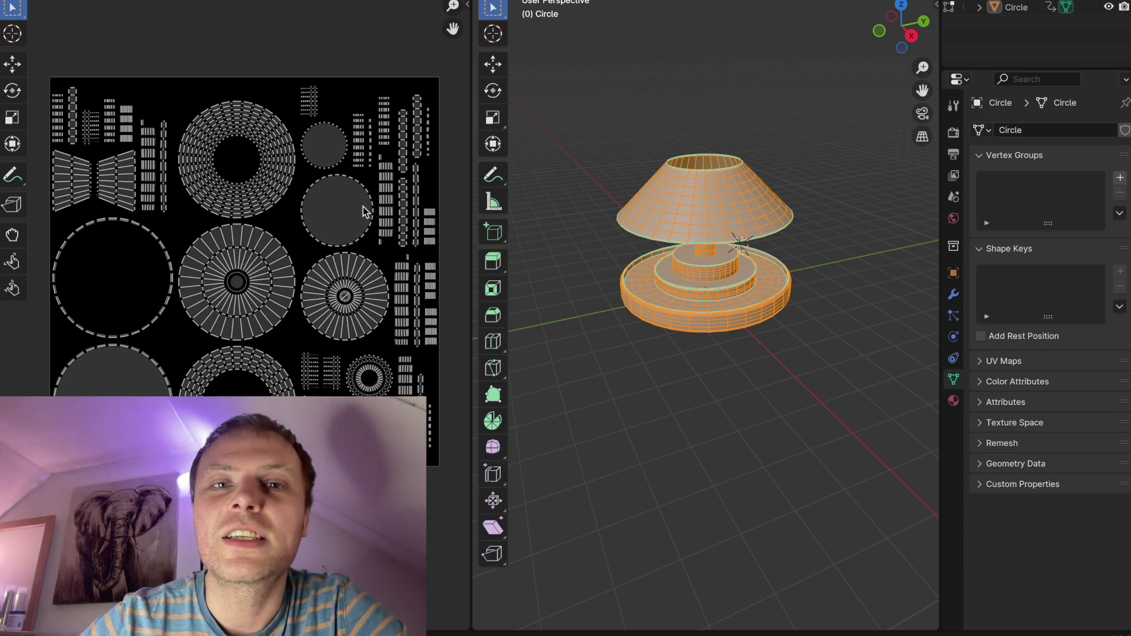
pyautogui.scroll(-5, 693, 122)
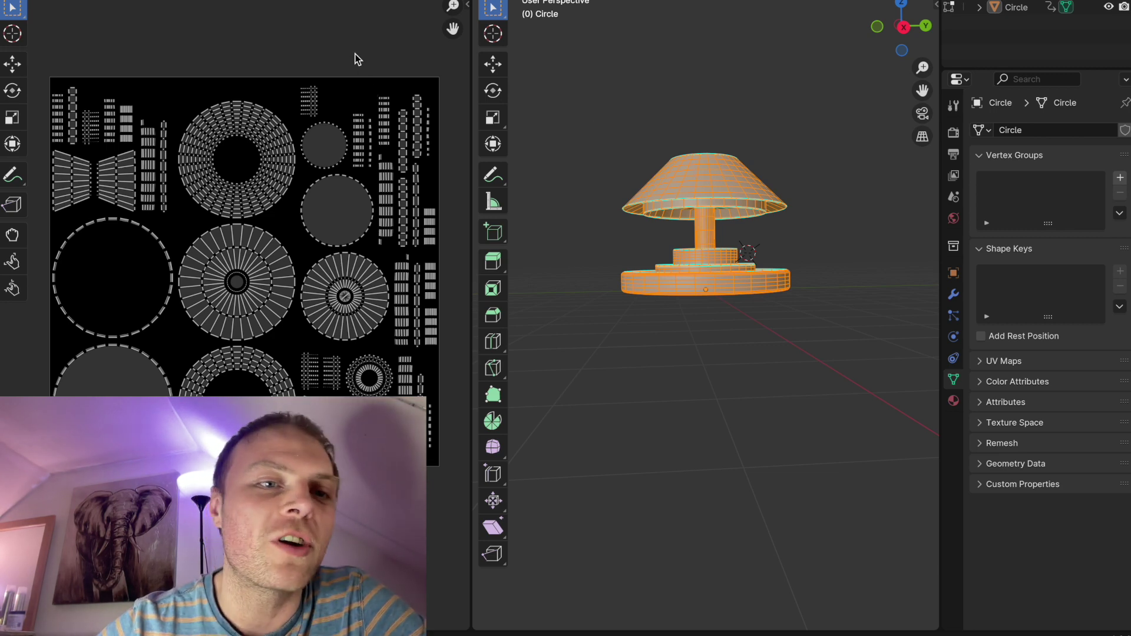
pyautogui.scroll(5, 229, 247)
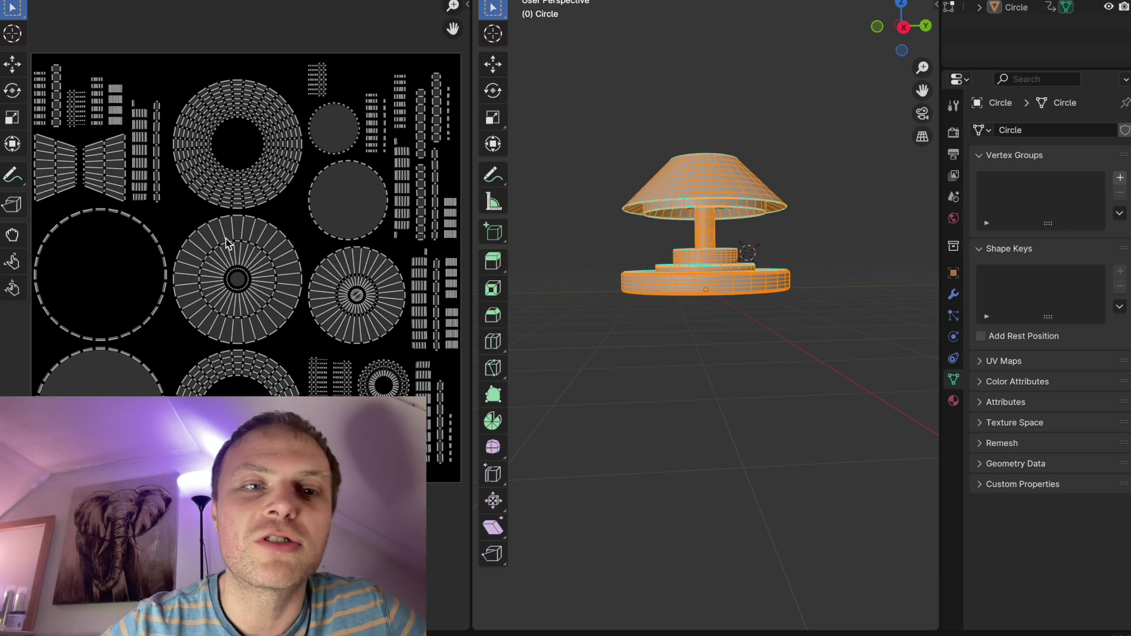
pyautogui.scroll(-3, 188, 249)
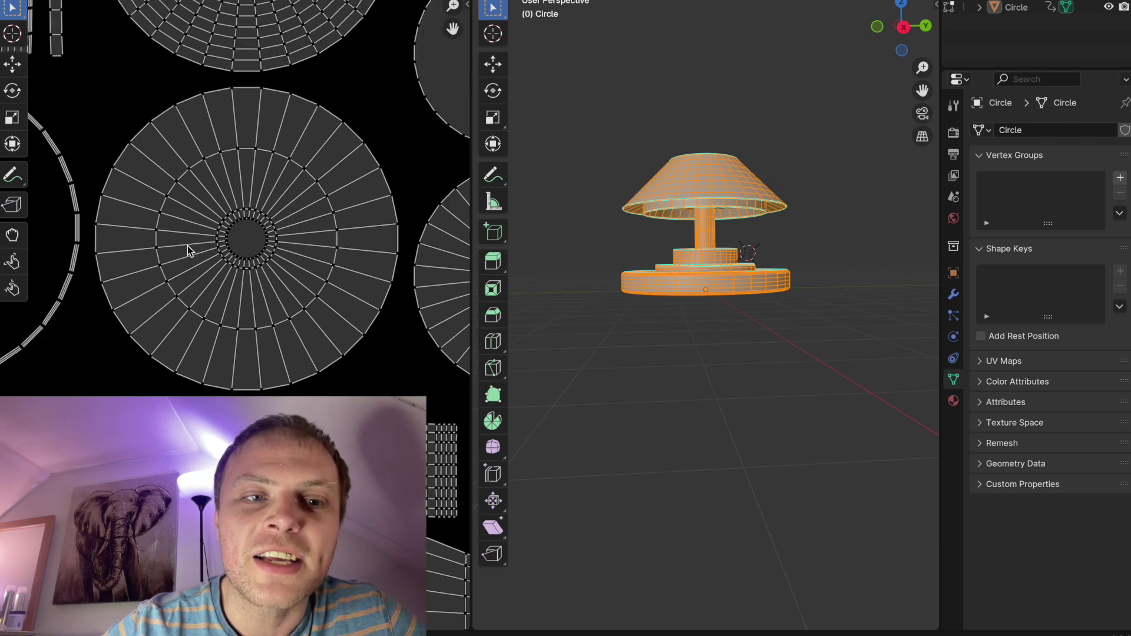
# Compare the central circular UV island up close with the whole layout, and view the fountain mesh from above
pyautogui.scroll(-3, 183, 250)
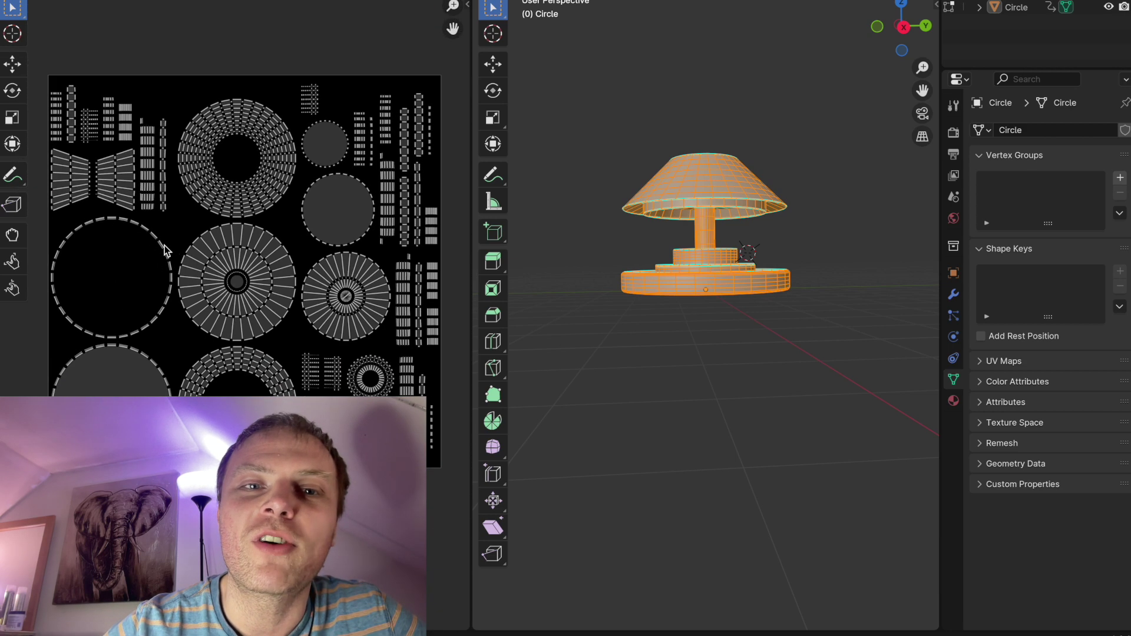
pyautogui.scroll(6, 250, 256)
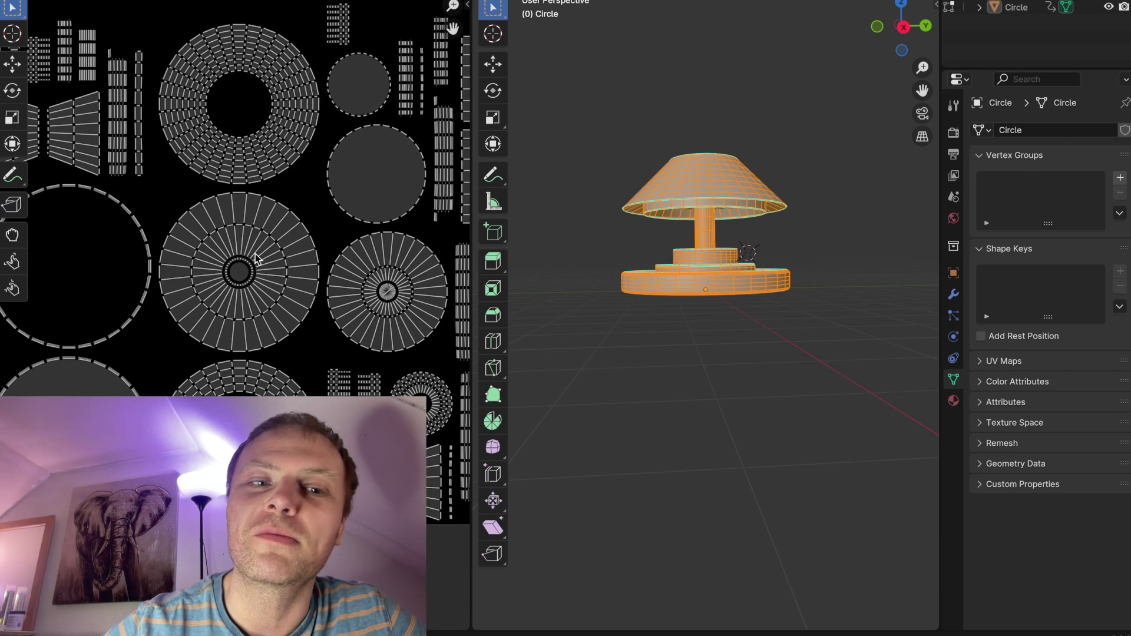
pyautogui.scroll(6, 312, 255)
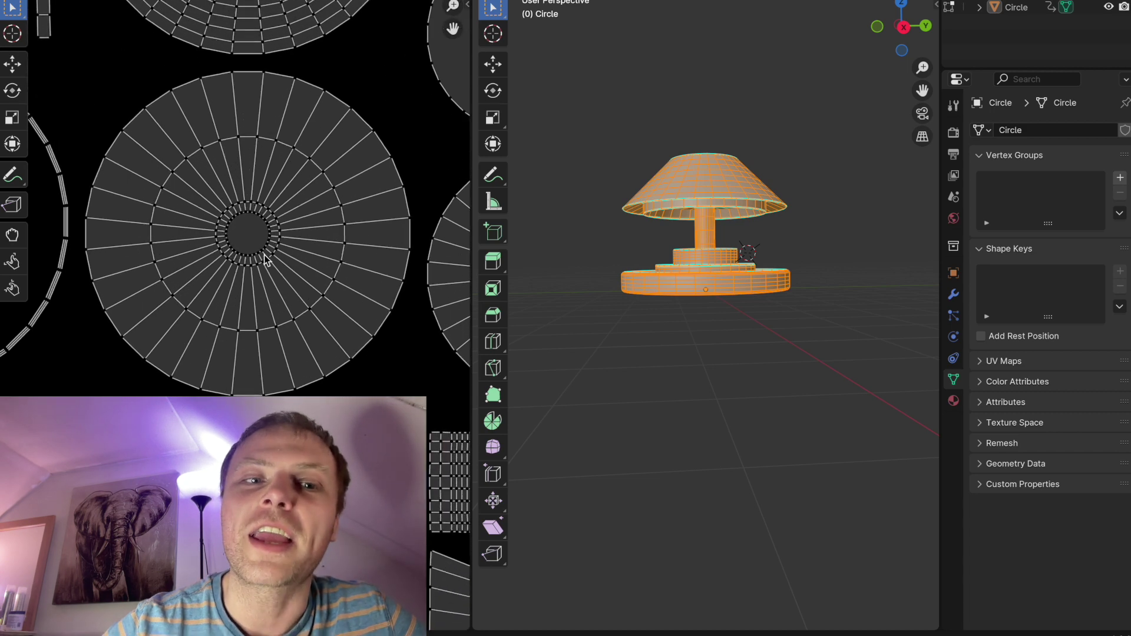
pyautogui.scroll(-5, 323, 242)
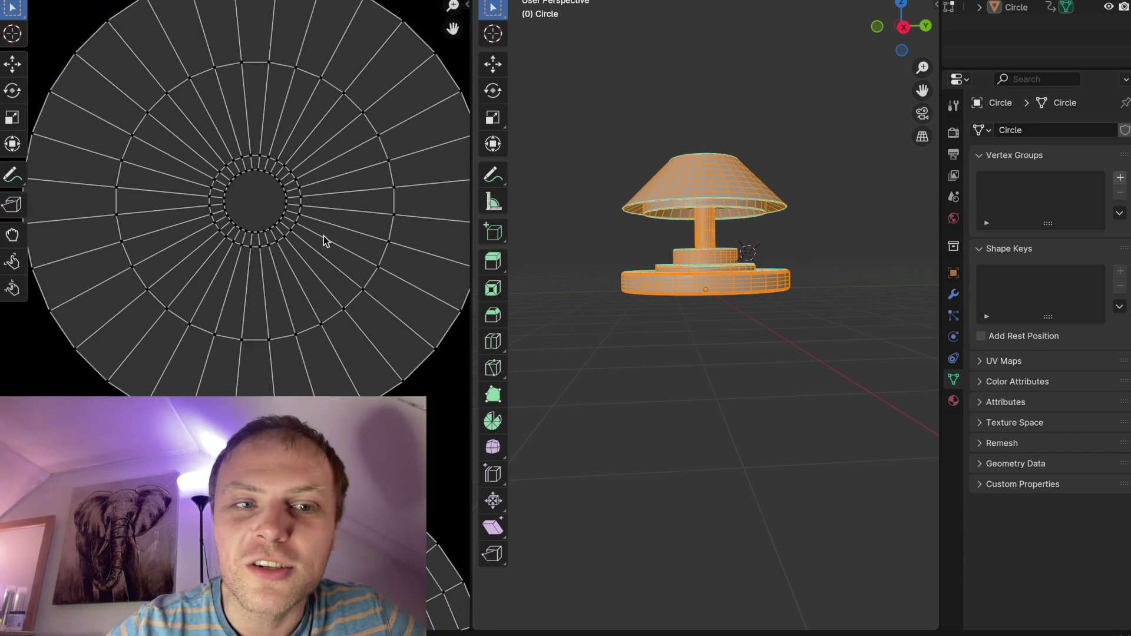
pyautogui.scroll(-8, 313, 241)
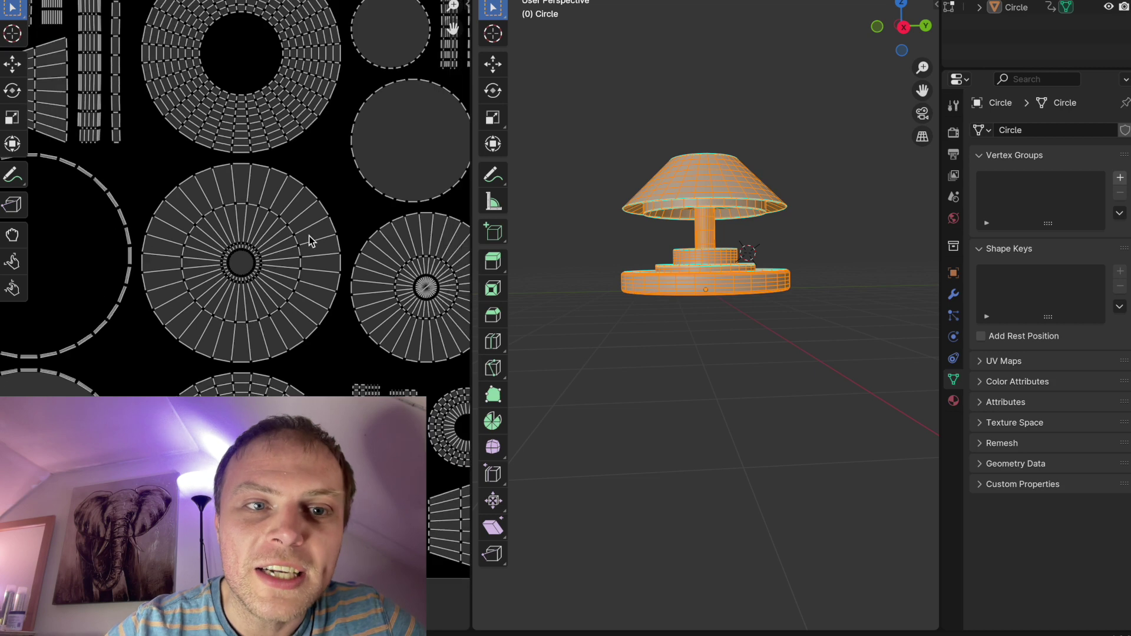
pyautogui.scroll(-1, 287, 241)
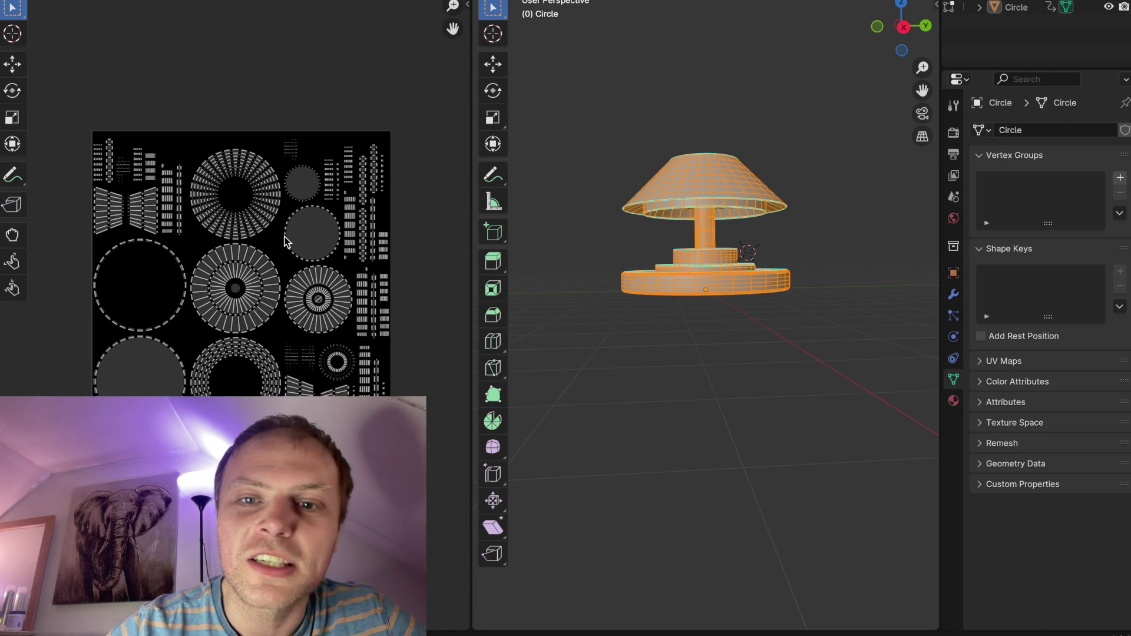
pyautogui.moveTo(596, 188); pyautogui.dragTo(600, 187, button='middle')
pyautogui.scroll(-5, 600, 188)
pyautogui.scroll(10, 602, 176)
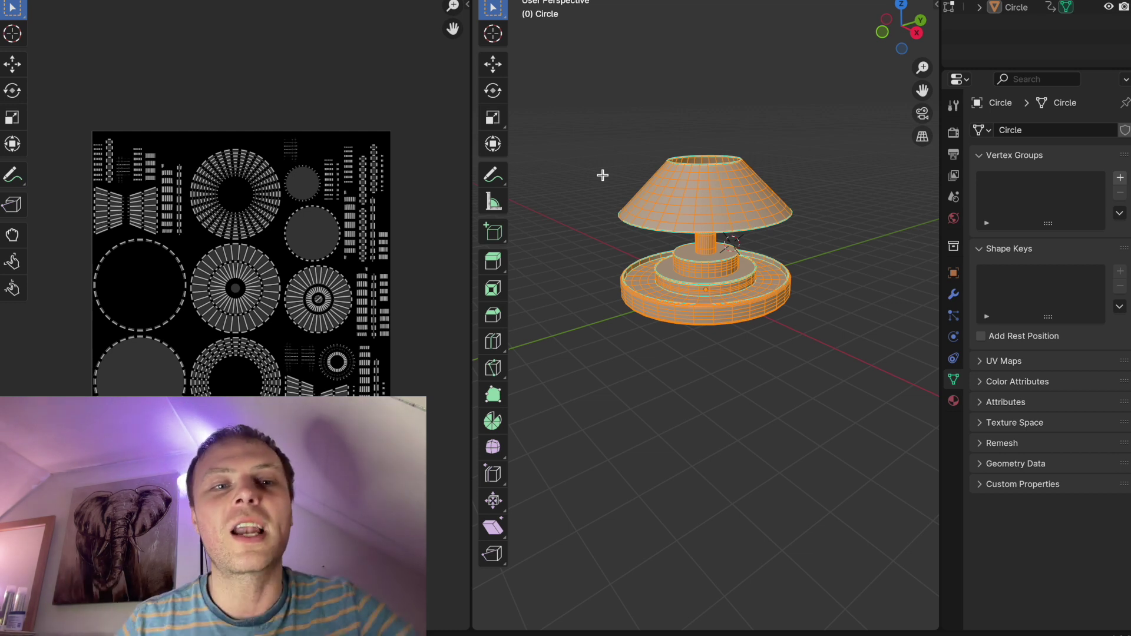
pyautogui.moveTo(254, 243); pyautogui.dragTo(268, 225, button='middle')
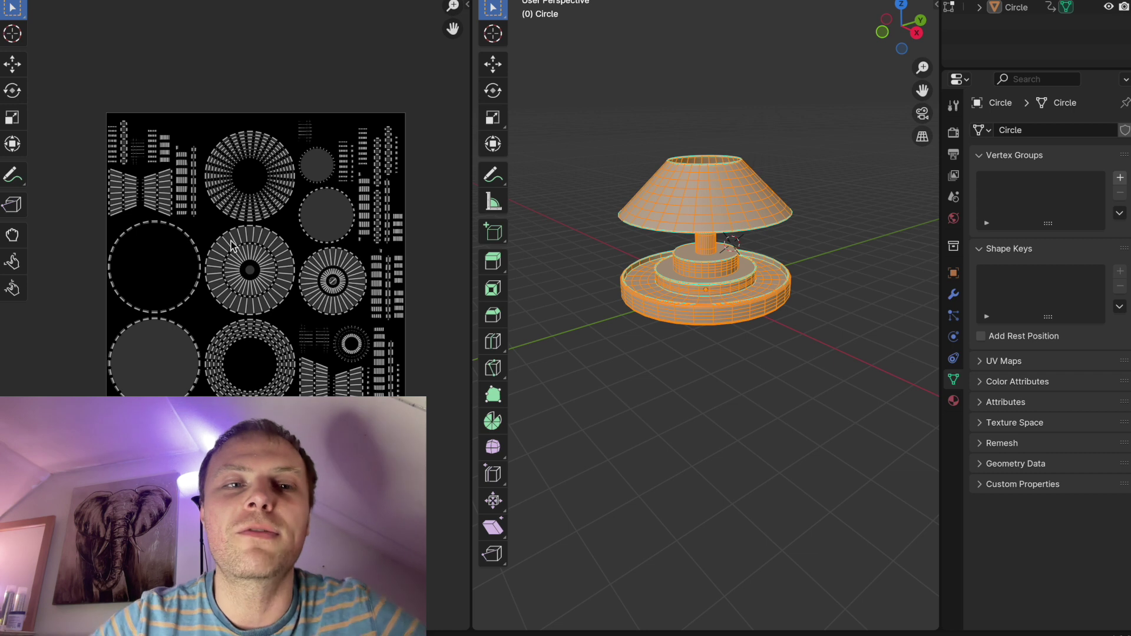
pyautogui.hscroll(2, 311, 231)
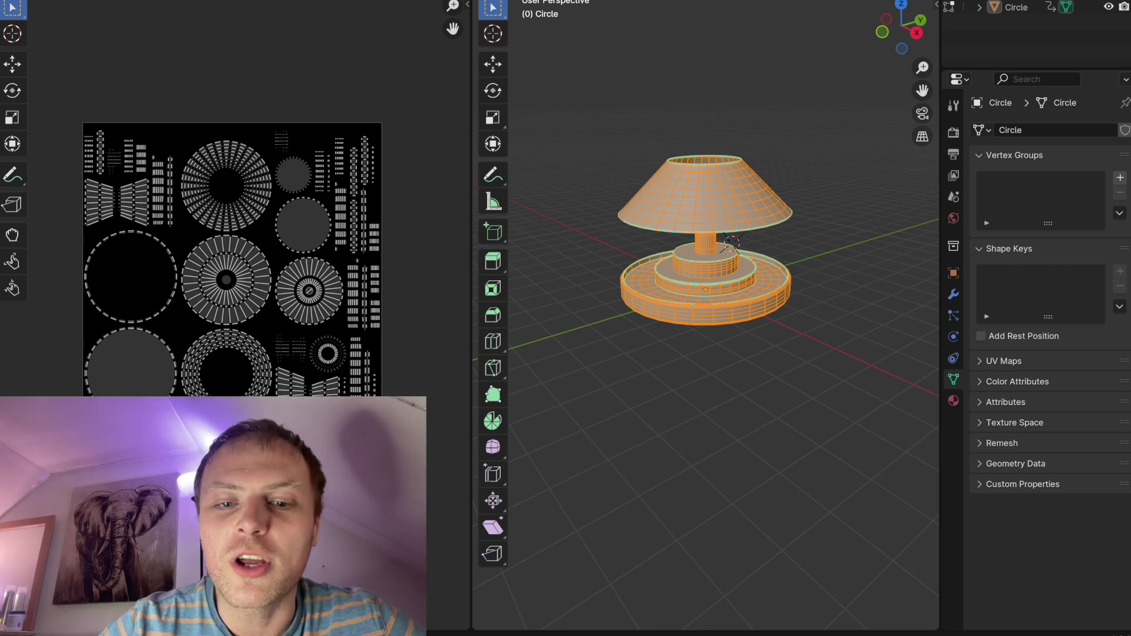
# Save the black texture image in Documents as the 8-bit RGBA PNG Foundtain_LOD0 1024.png
pyautogui.moveTo(561, 615)
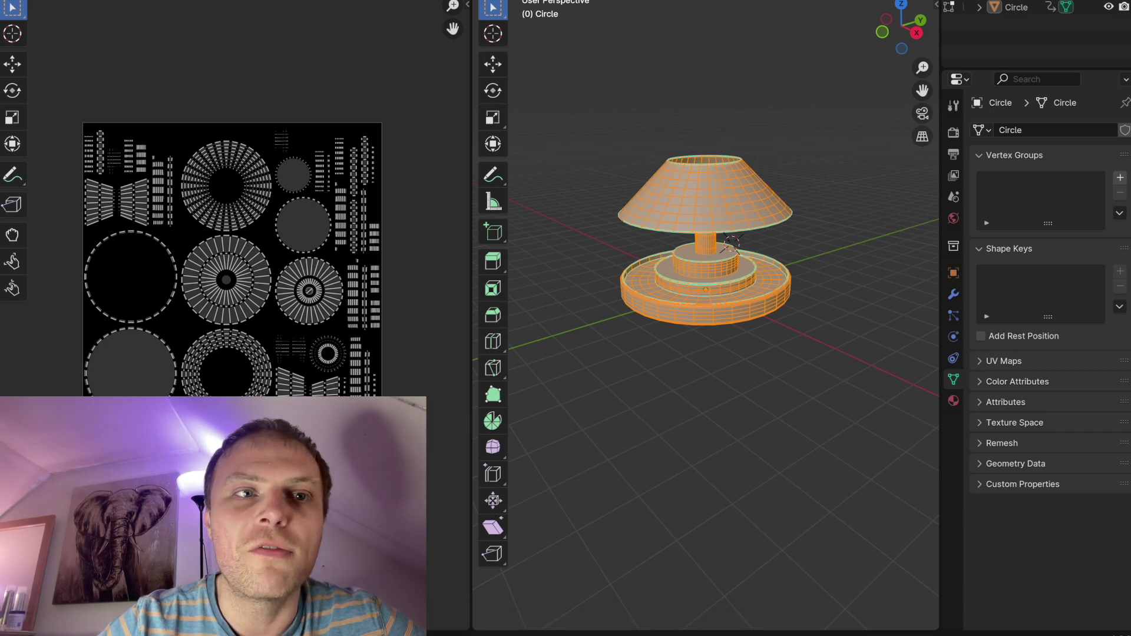
pyautogui.click(222, 1)
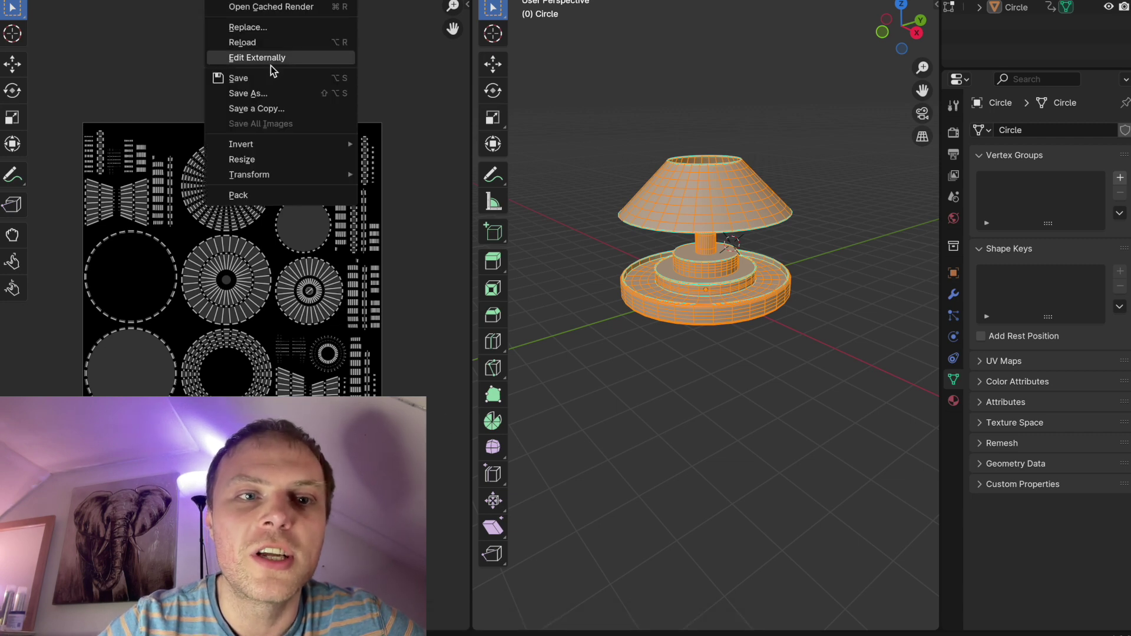
pyautogui.click(277, 92)
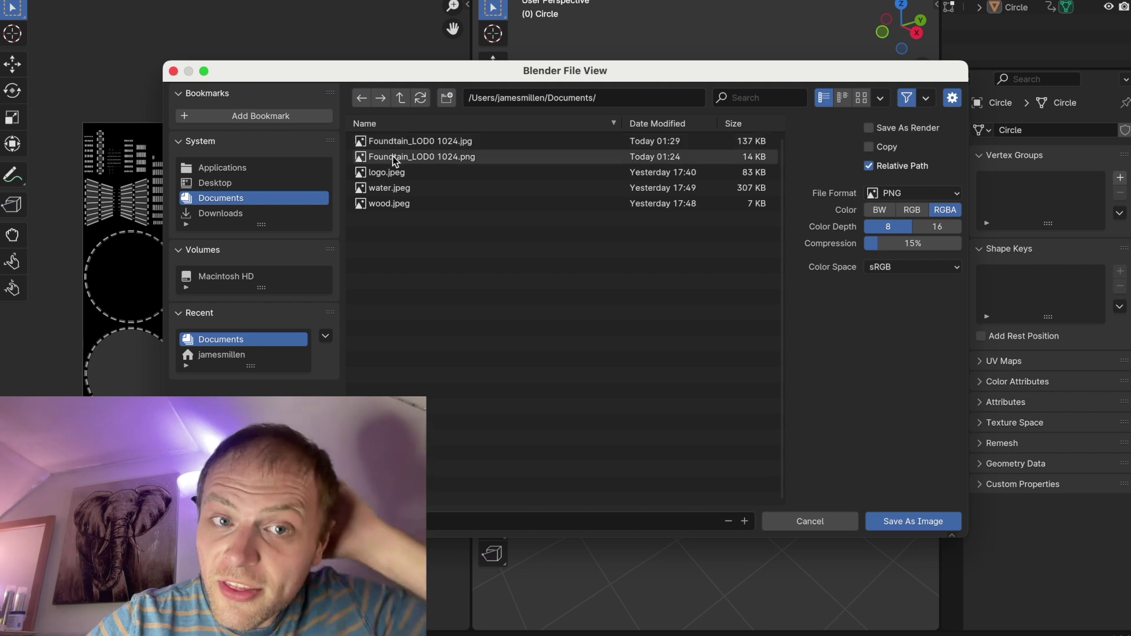
pyautogui.doubleClick(404, 143)
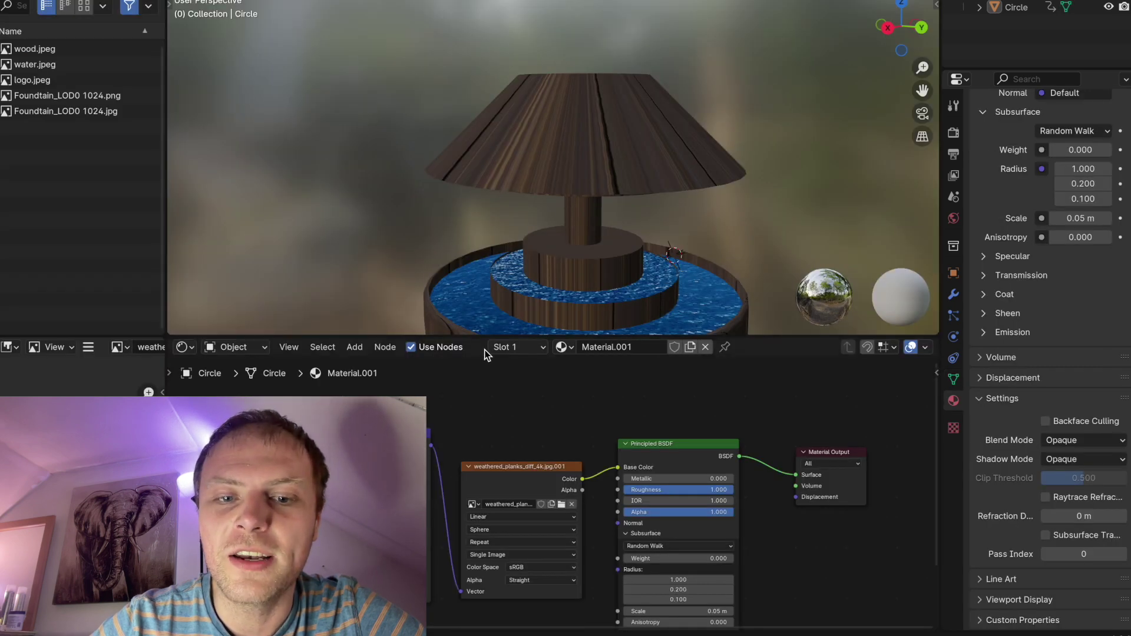
# Add Foundtain_LOD0 1024.png from the Documents folder in Finder as an unconnected image texture node in the wood material, Material.001
pyautogui.scroll(2, 509, 430)
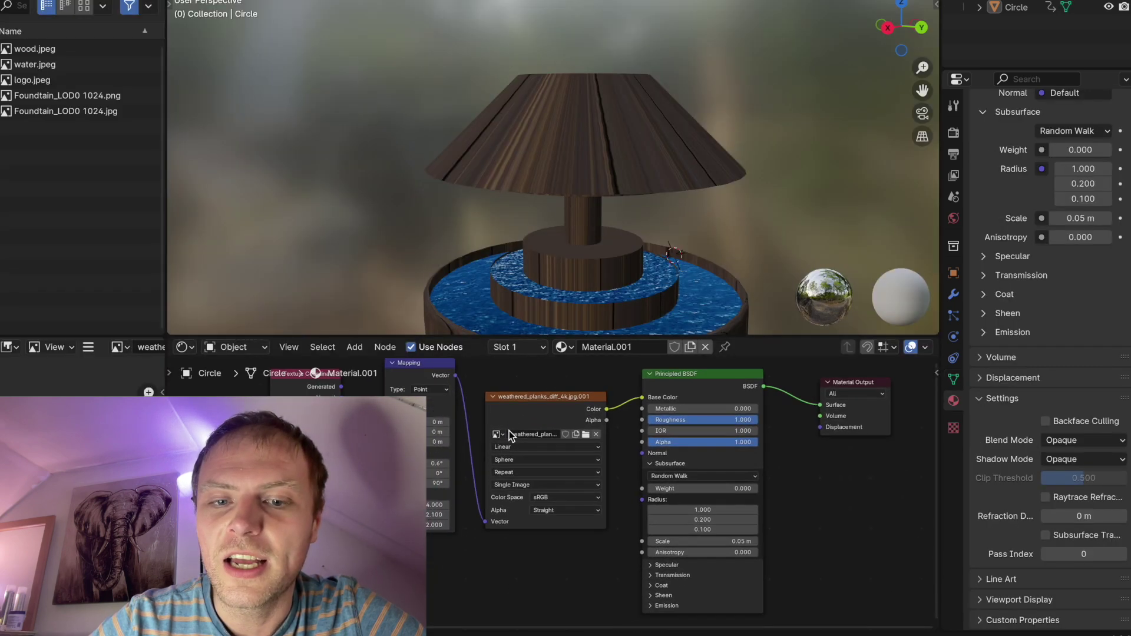
pyautogui.scroll(-1, 508, 430)
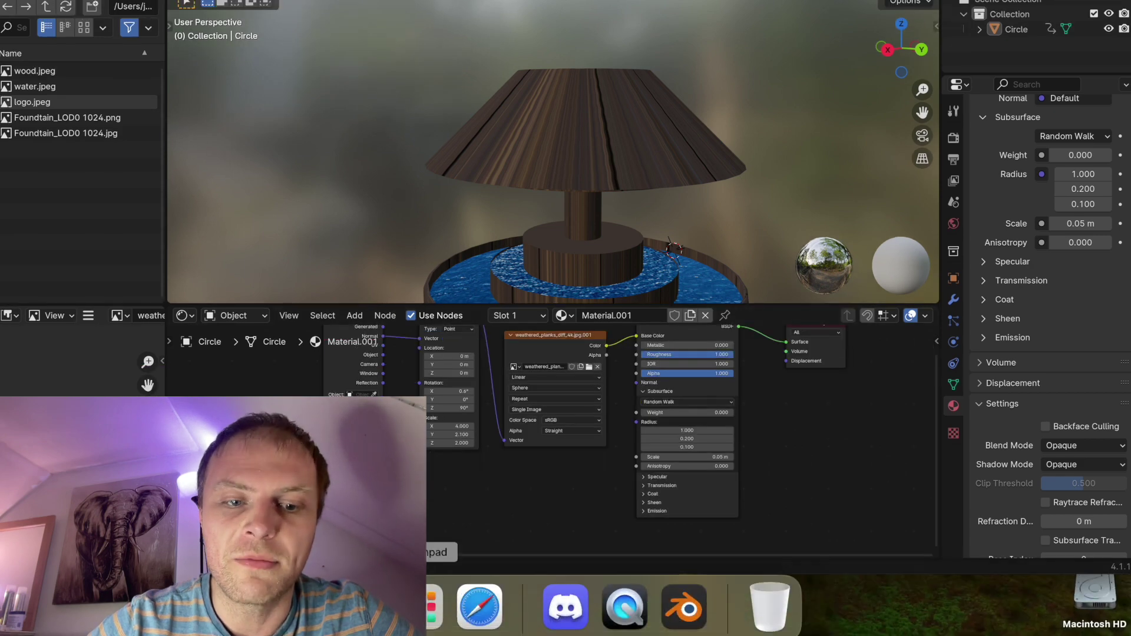
pyautogui.click(361, 607)
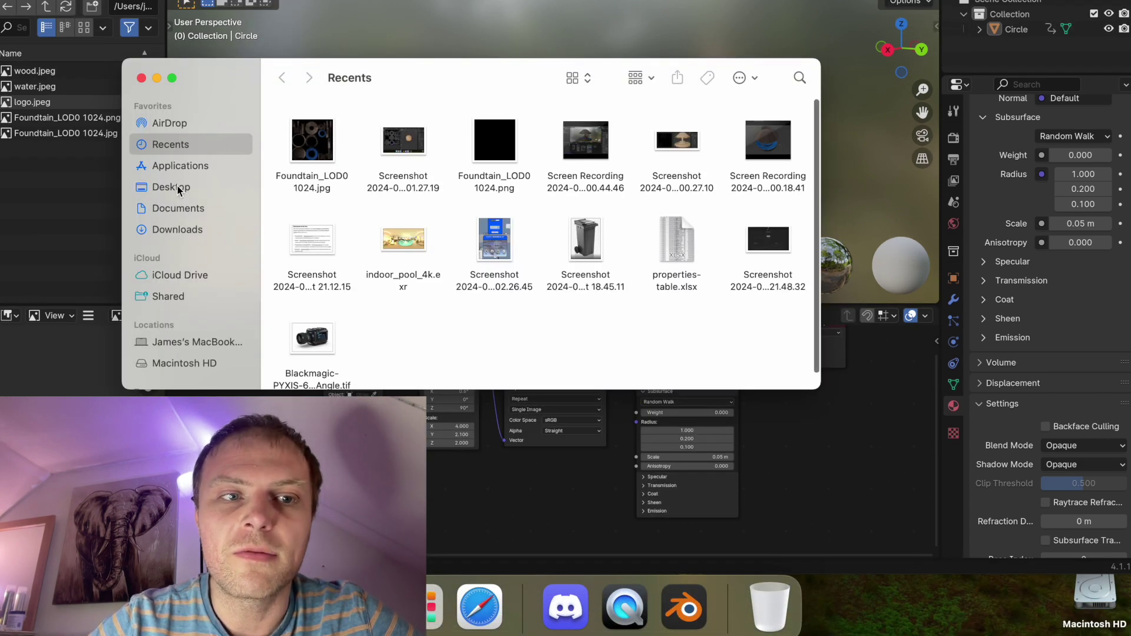
pyautogui.click(178, 207)
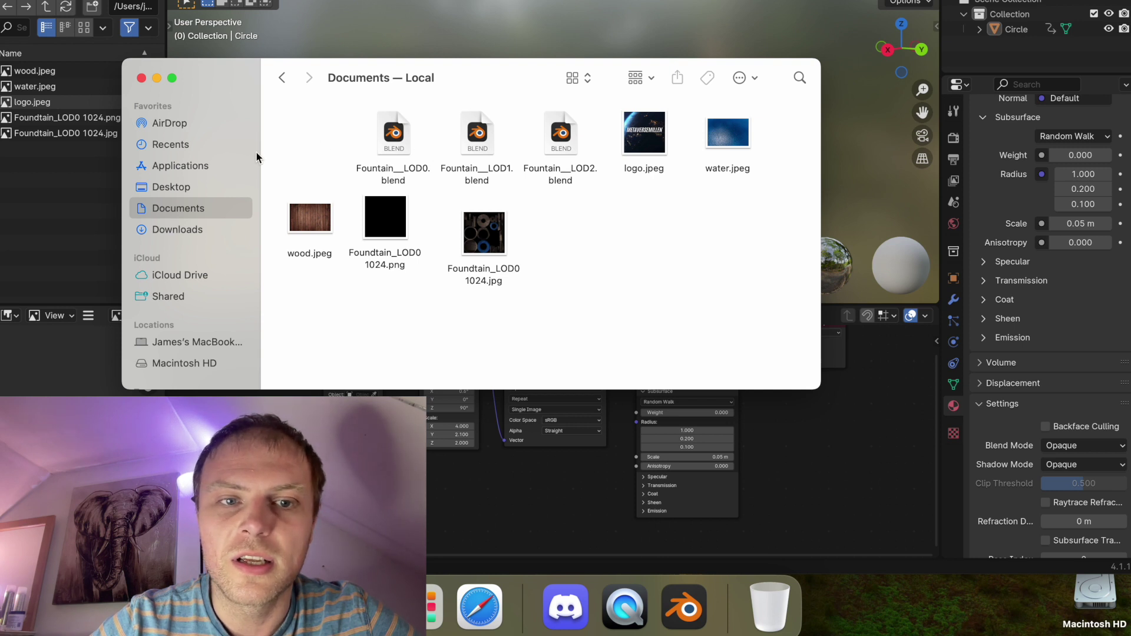
pyautogui.moveTo(398, 205); pyautogui.dragTo(505, 466)
pyautogui.click(464, 497)
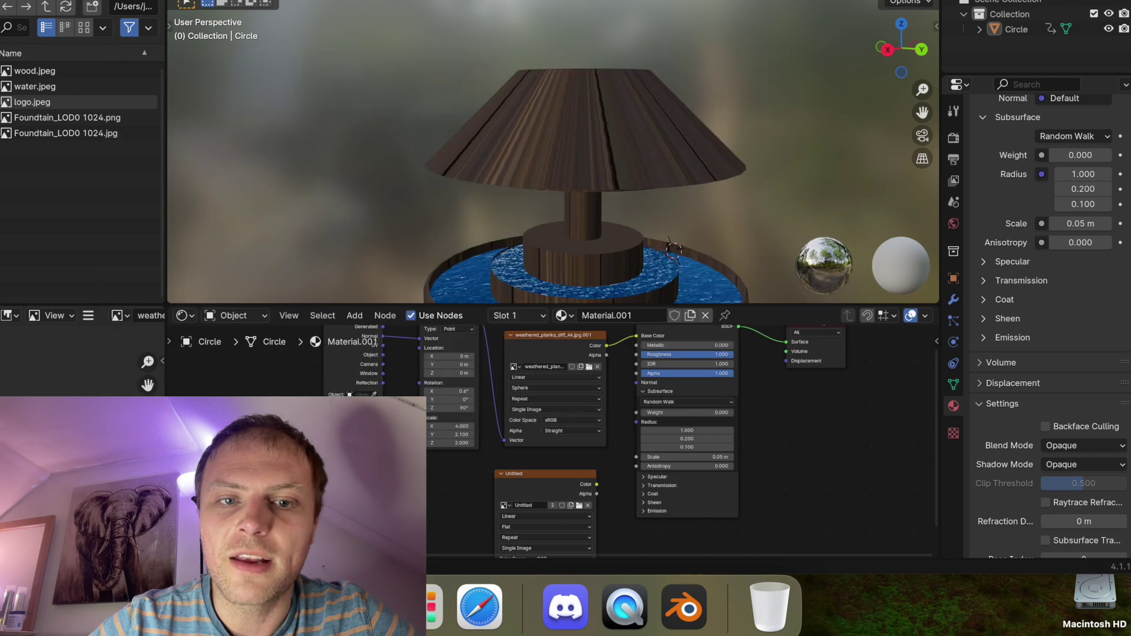
# Switch to the water material, Material.002, and add Foundtain_LOD0 1024.png from Finder as an unconnected image texture node
pyautogui.click(538, 321)
pyautogui.click(479, 361)
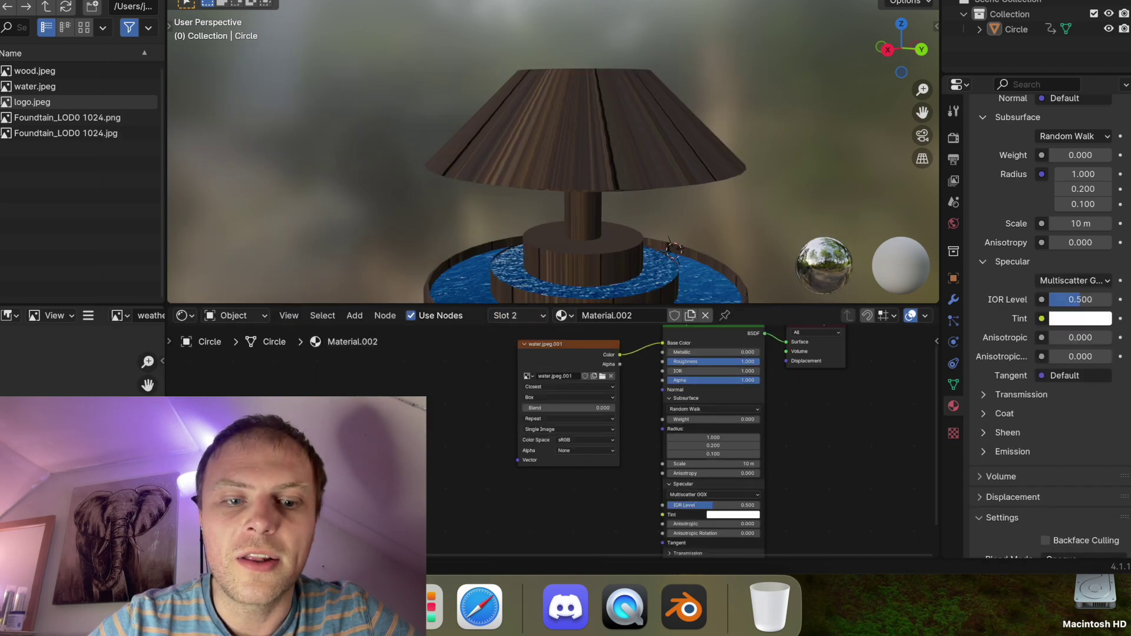
pyautogui.press('super+Tab')
pyautogui.moveTo(385, 218); pyautogui.dragTo(549, 493)
pyautogui.press('super+Tab')
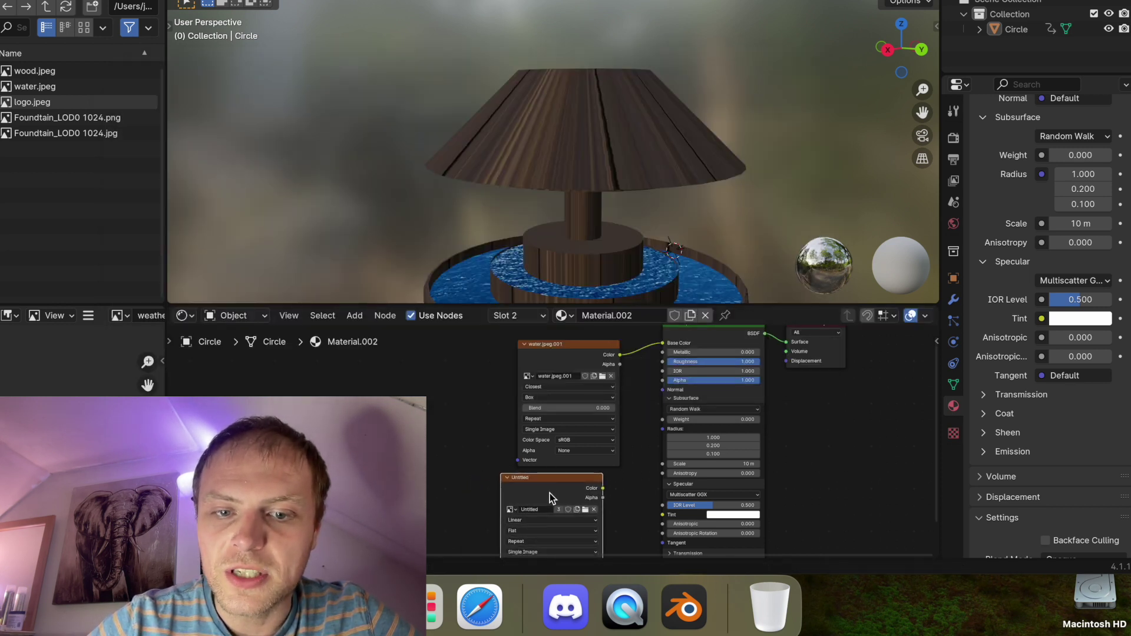
# Return to the wood material, Material.001, and select its unconnected Untitled image node as the bake target
pyautogui.click(527, 323)
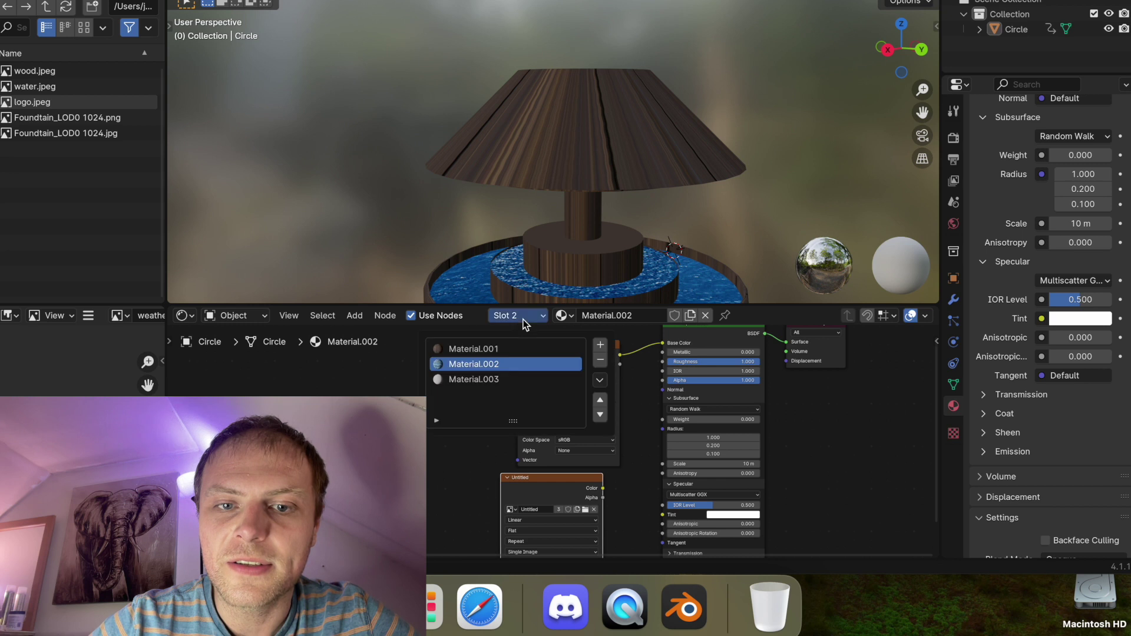
pyautogui.click(500, 349)
pyautogui.click(533, 497)
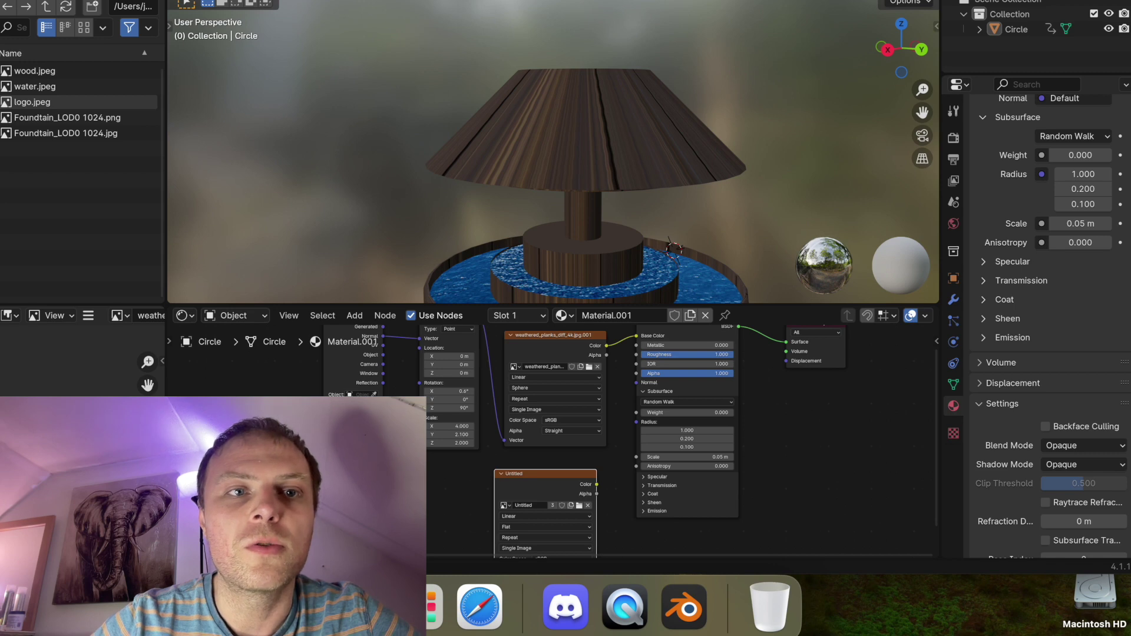
# Switch to the Layout workspace, select the fountain and apply Shade Smooth to it
pyautogui.click(190, 0)
pyautogui.click(293, 101)
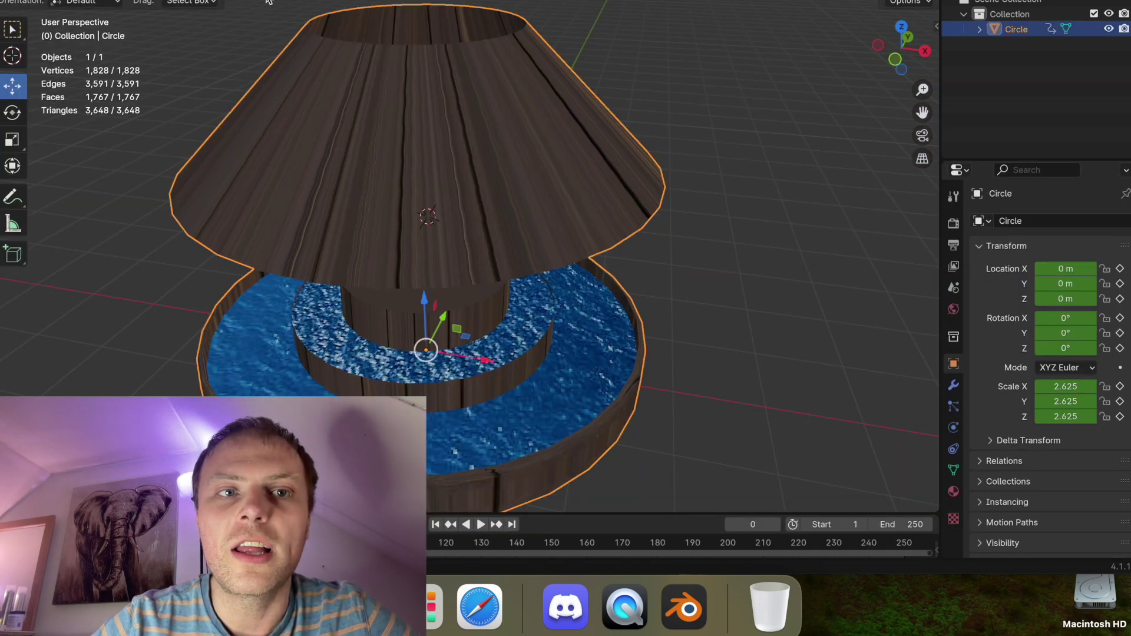
pyautogui.rightClick(352, 163)
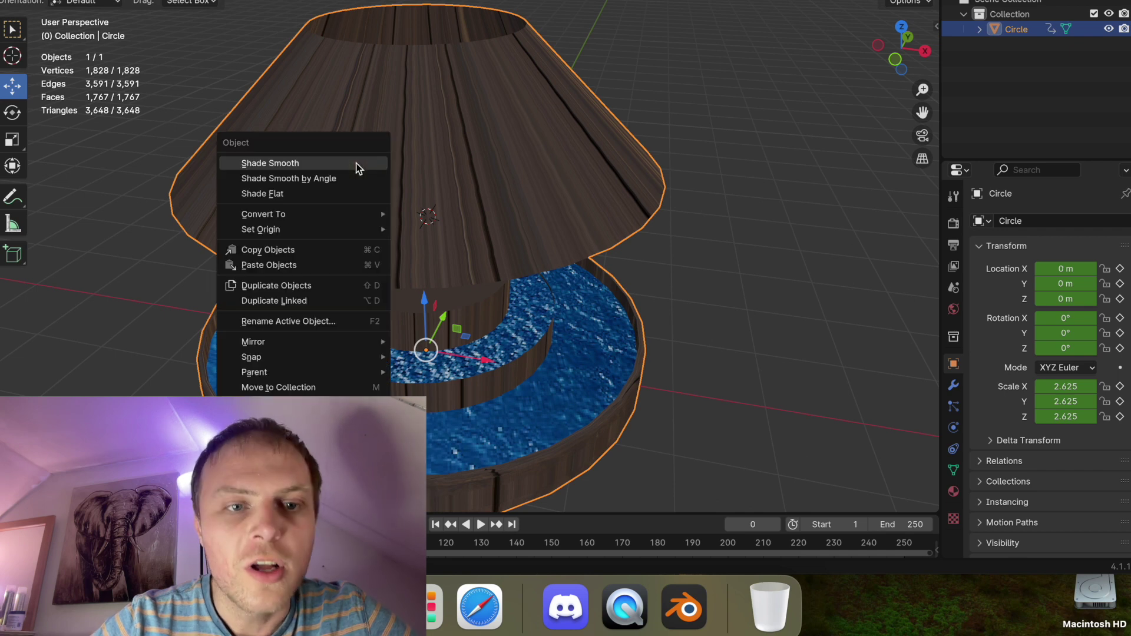
pyautogui.click(354, 163)
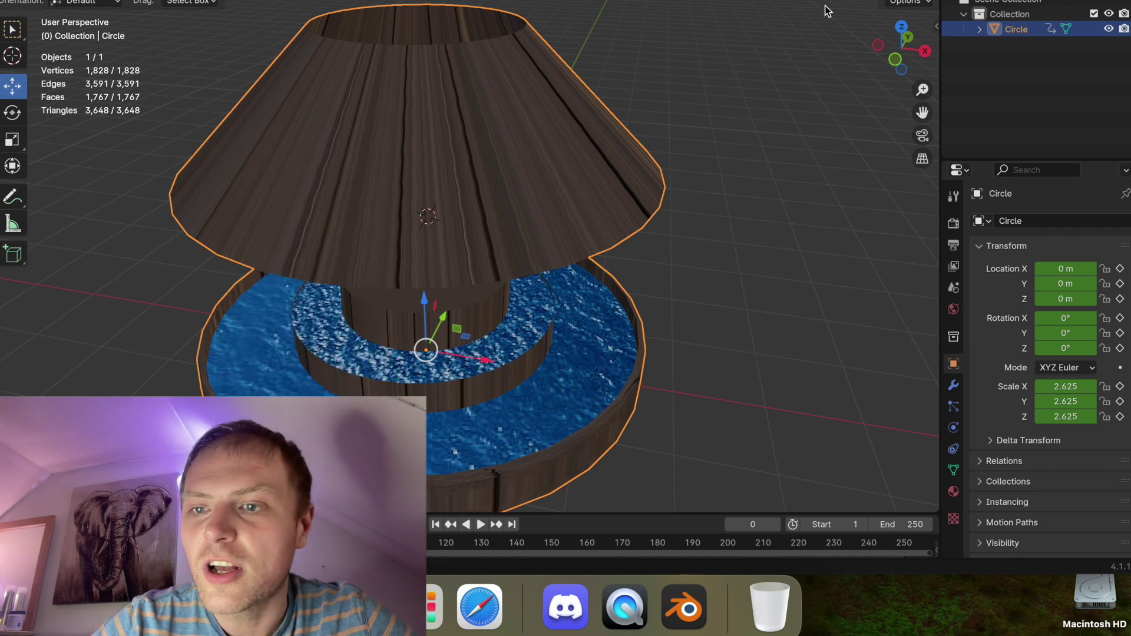
# Set the scene's render engine to Cycles
pyautogui.click(953, 223)
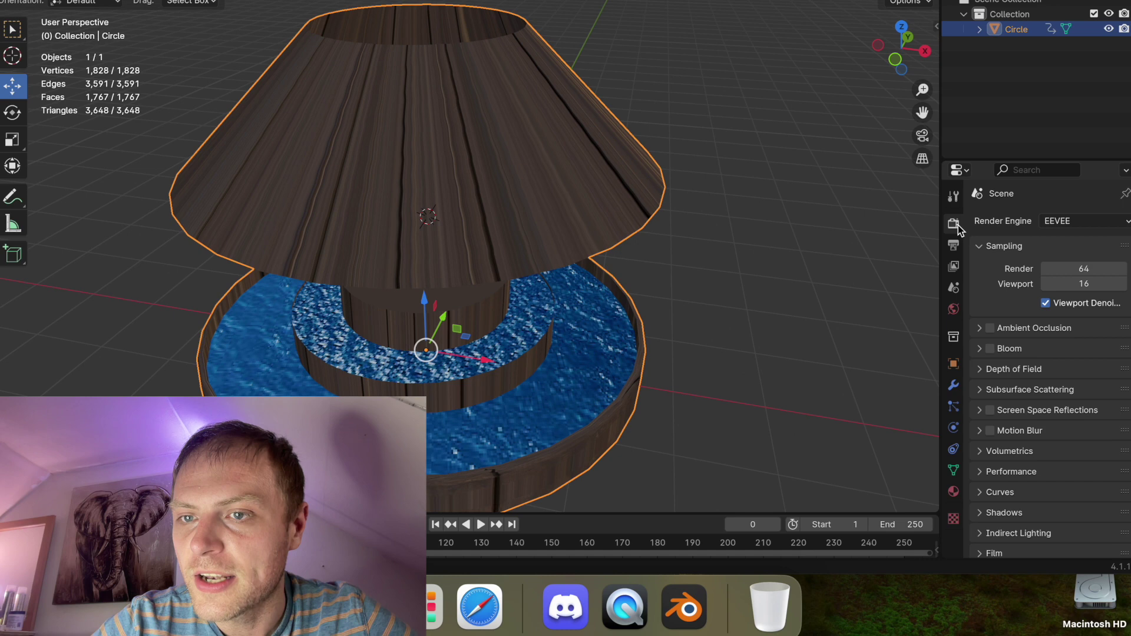
pyautogui.click(1066, 221)
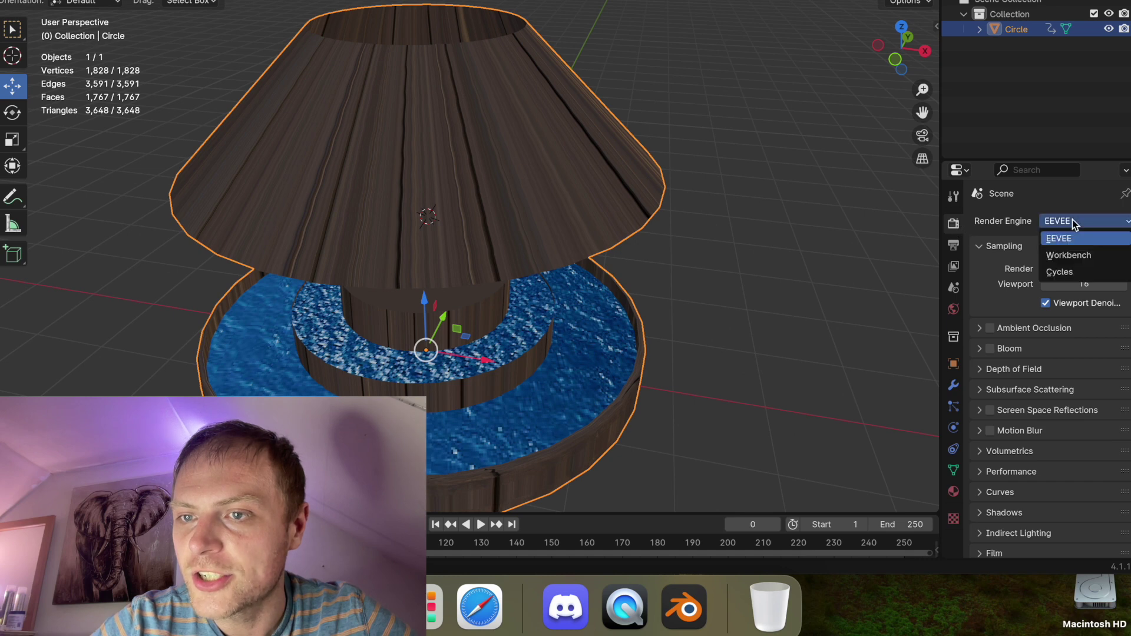
pyautogui.click(1067, 274)
# Find the Cycles bake settings and set the bake margin size to 6 px
pyautogui.scroll(-5, 1031, 274)
pyautogui.scroll(3, 1030, 273)
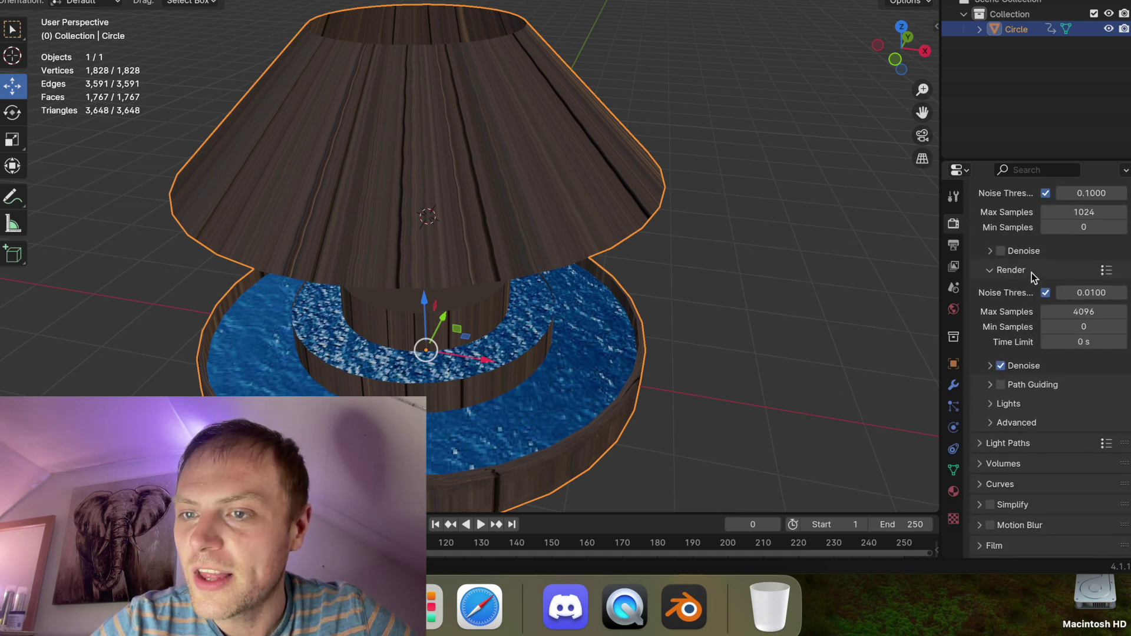
pyautogui.scroll(3, 1043, 315)
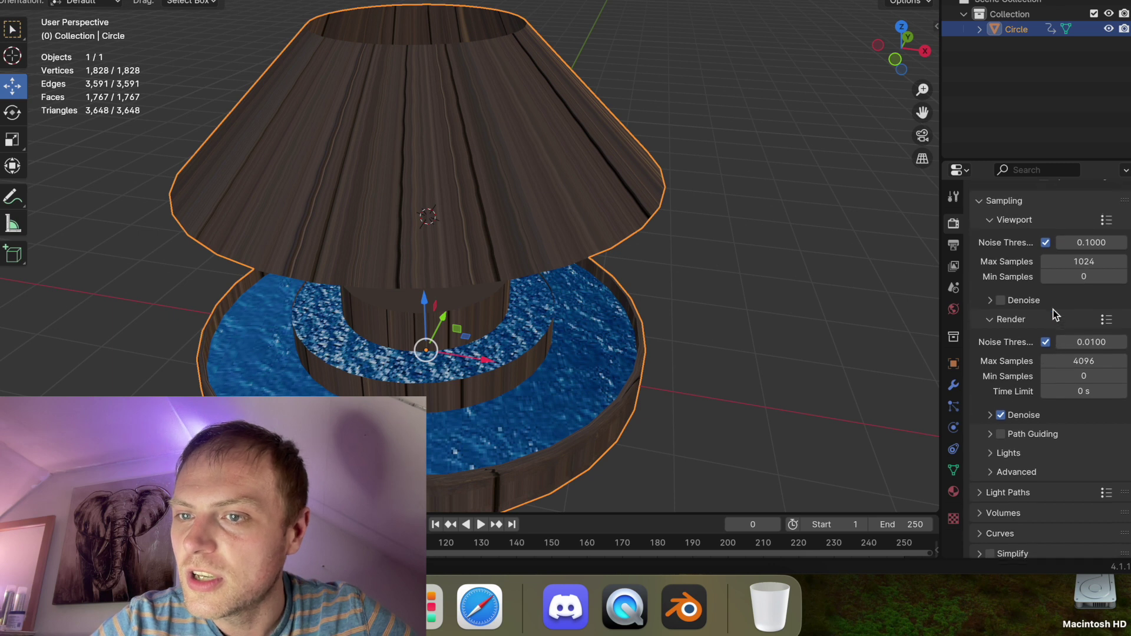
pyautogui.scroll(3, 1060, 313)
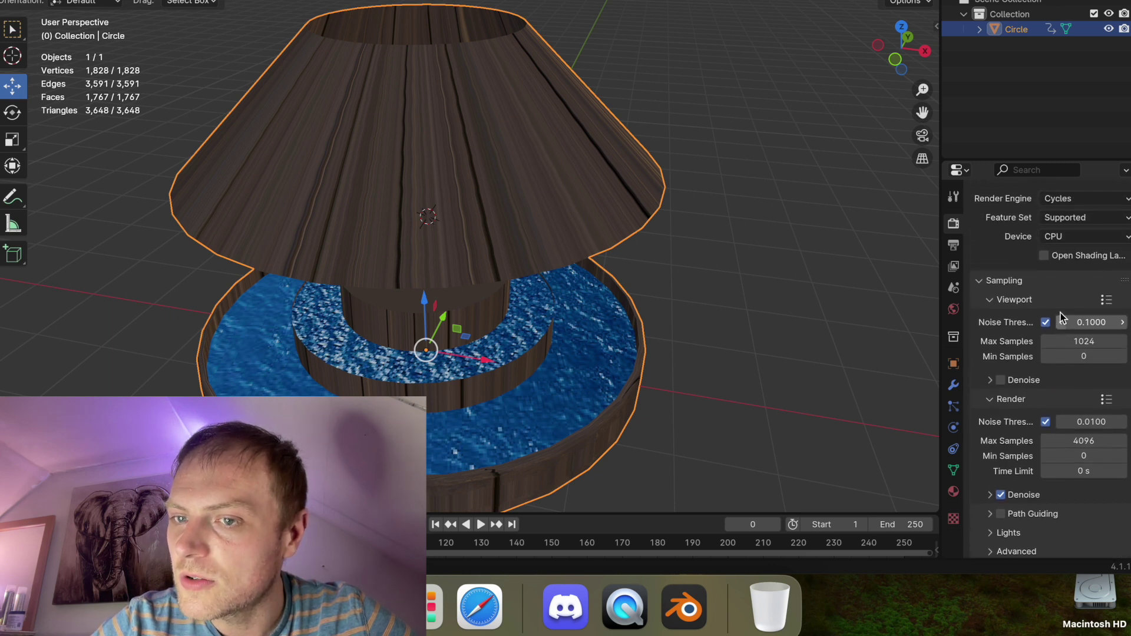
pyautogui.scroll(-8, 1060, 315)
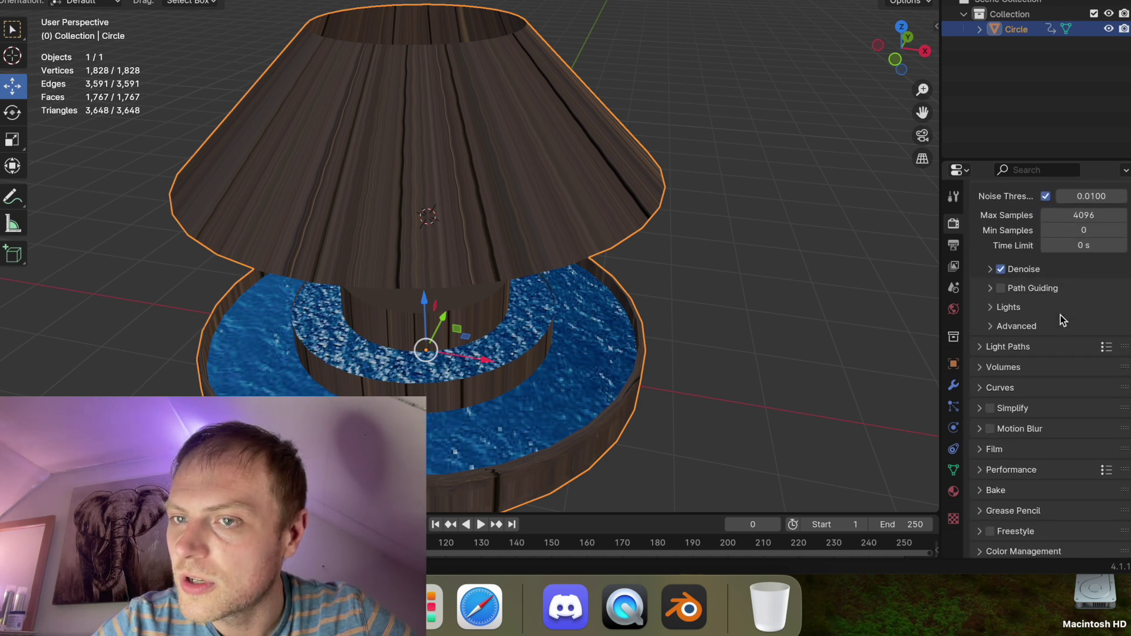
pyautogui.scroll(10, 1060, 315)
pyautogui.scroll(-10, 1062, 320)
pyautogui.click(994, 487)
pyautogui.scroll(-14, 1025, 477)
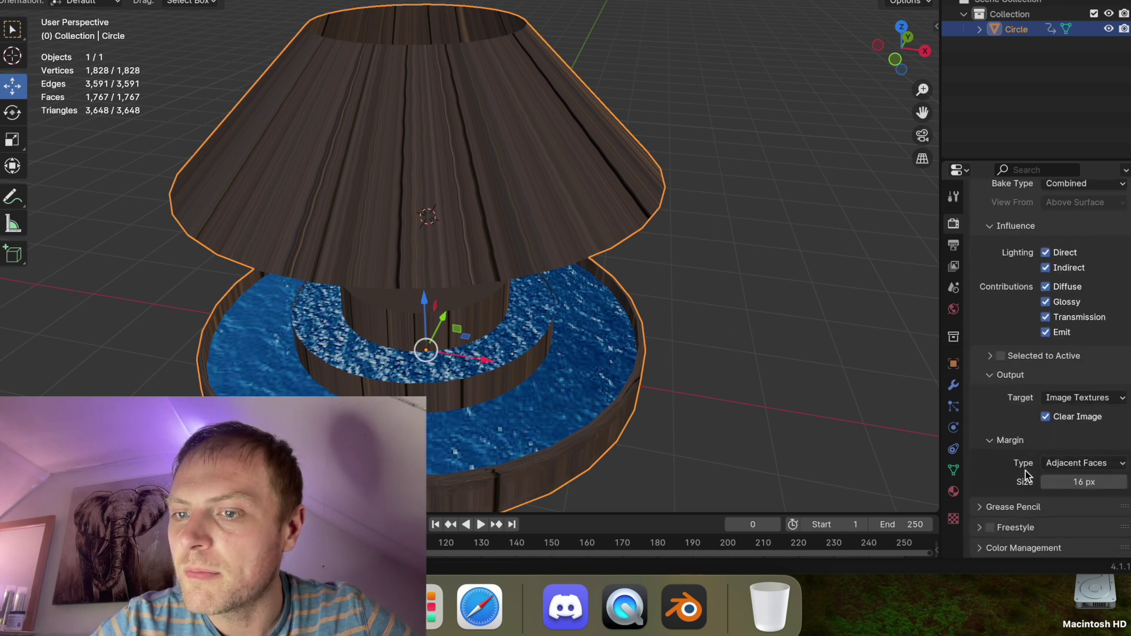
pyautogui.click(1084, 483)
pyautogui.write('6')
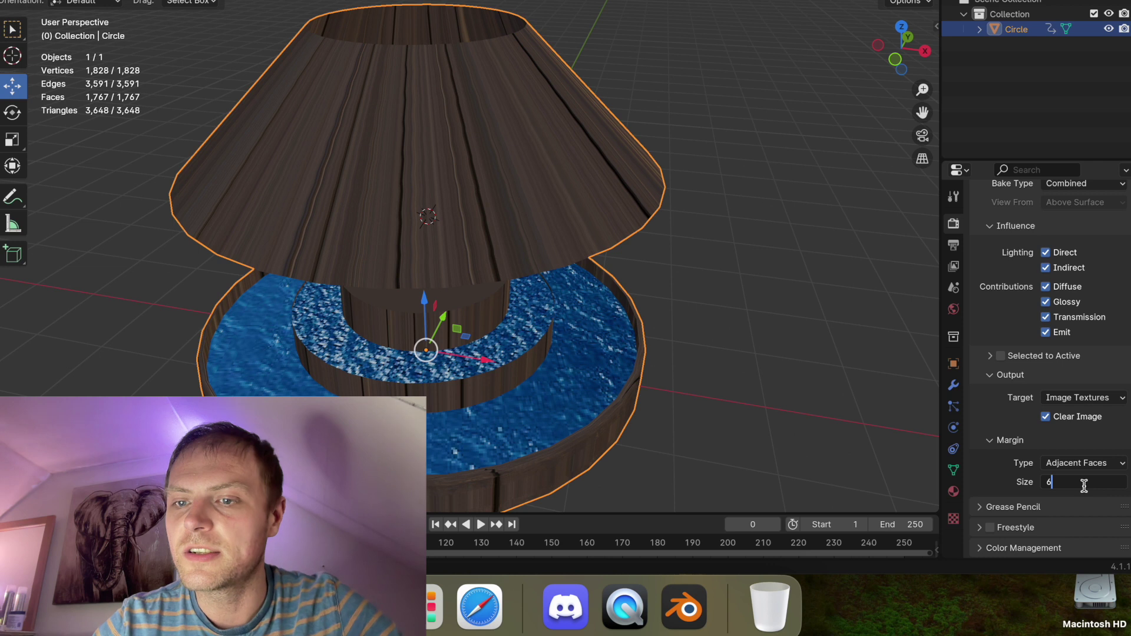
pyautogui.press('Return')
# Bake the fountain's combined map to its image textures, and return to the UV Editing workspace
pyautogui.scroll(6, 1095, 440)
pyautogui.scroll(2, 1093, 412)
pyautogui.click(1075, 323)
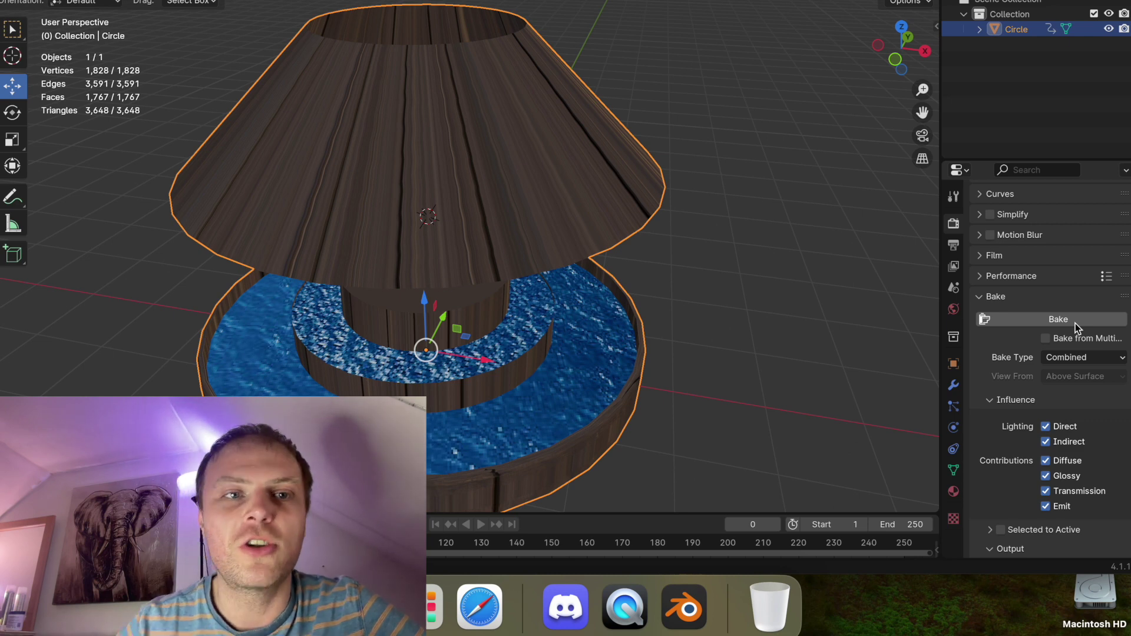
pyautogui.click(344, 0)
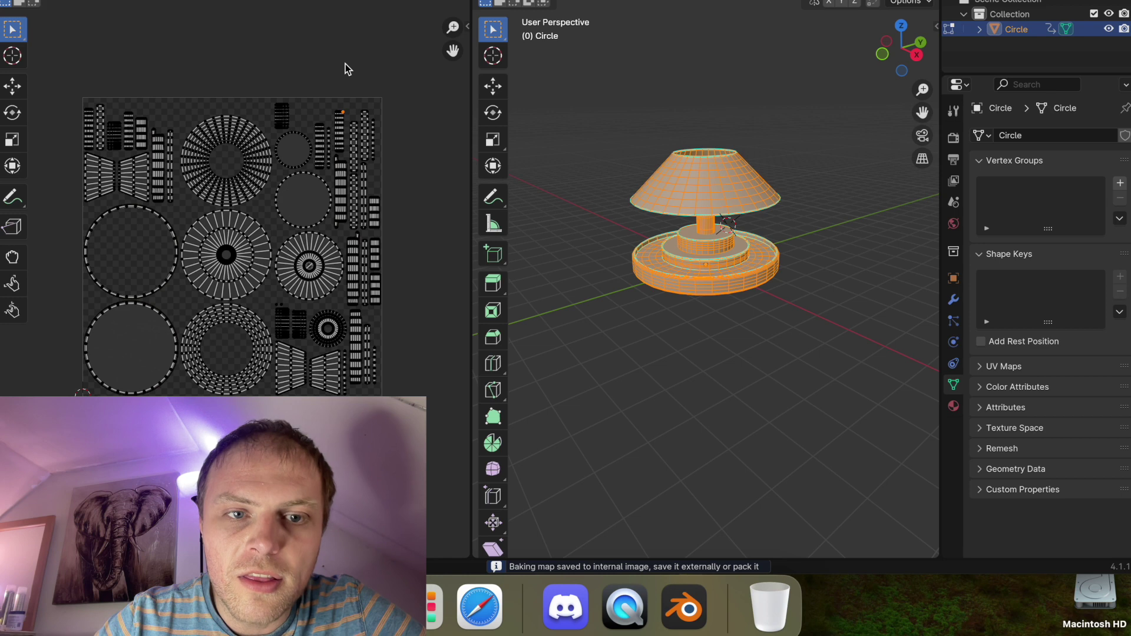
# Examine the fountain's UV islands up close and across the whole layout
pyautogui.scroll(2, 281, 218)
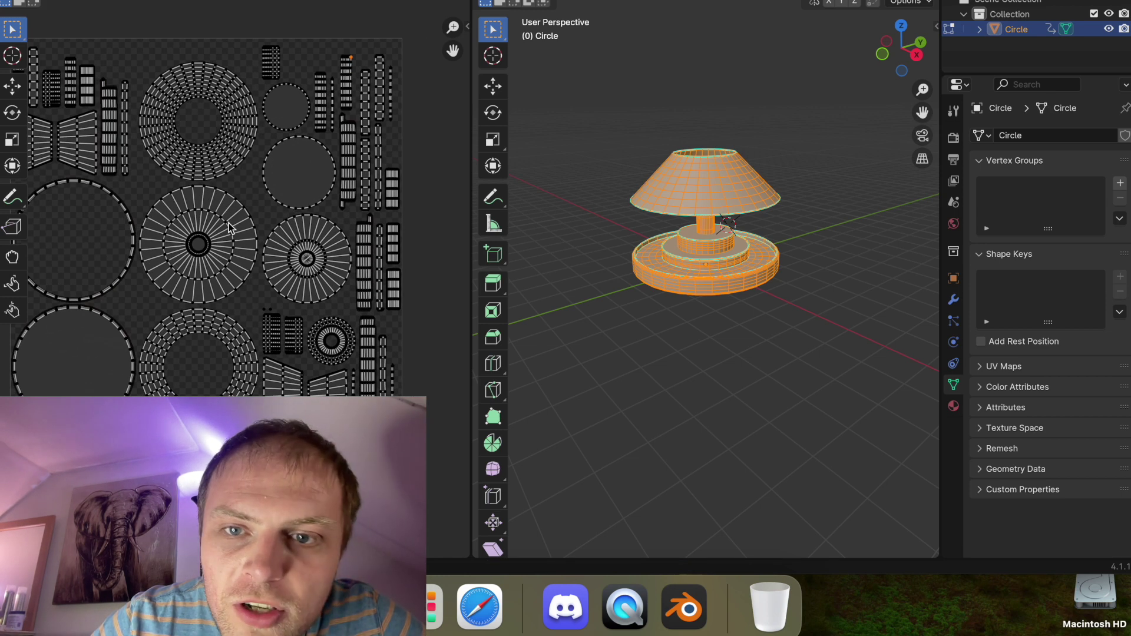
pyautogui.scroll(6, 229, 227)
pyautogui.scroll(-5, 231, 229)
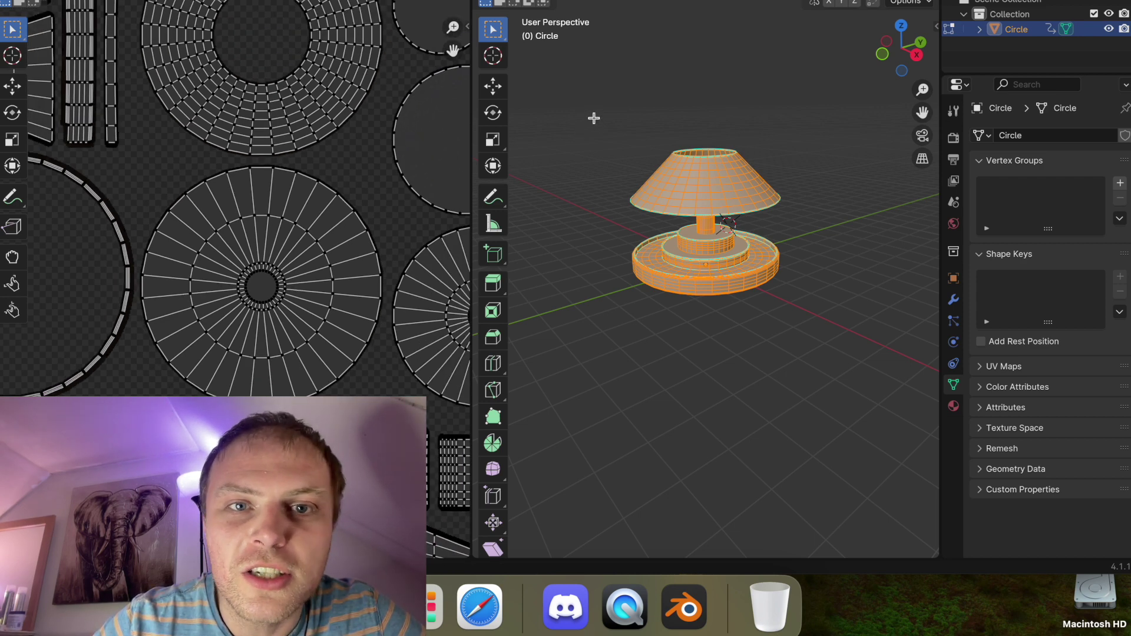
pyautogui.scroll(-6, 325, 141)
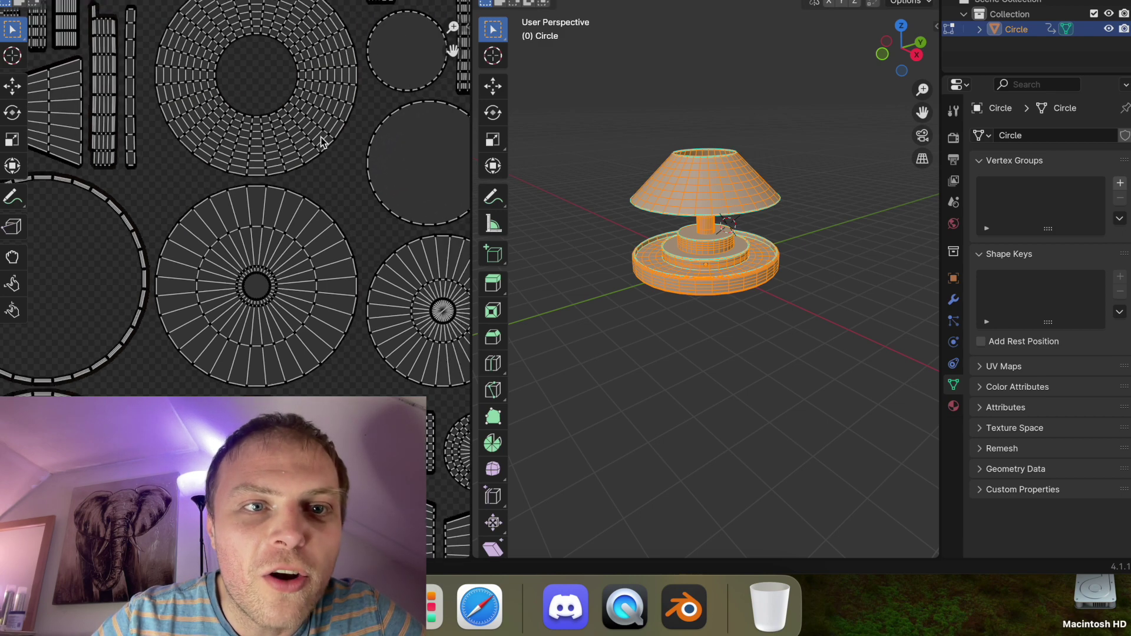
pyautogui.scroll(-3, 289, 165)
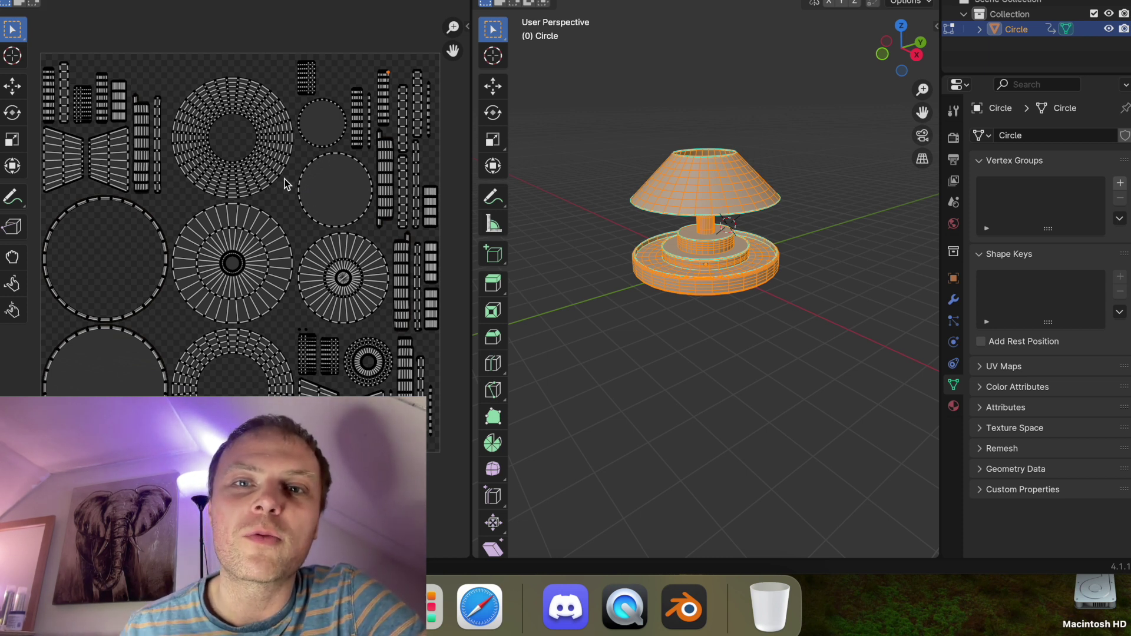
# Examine the fountain mesh from below, from the sides and from above, including the roof's underside and the tiered base
pyautogui.scroll(-5, 554, 197)
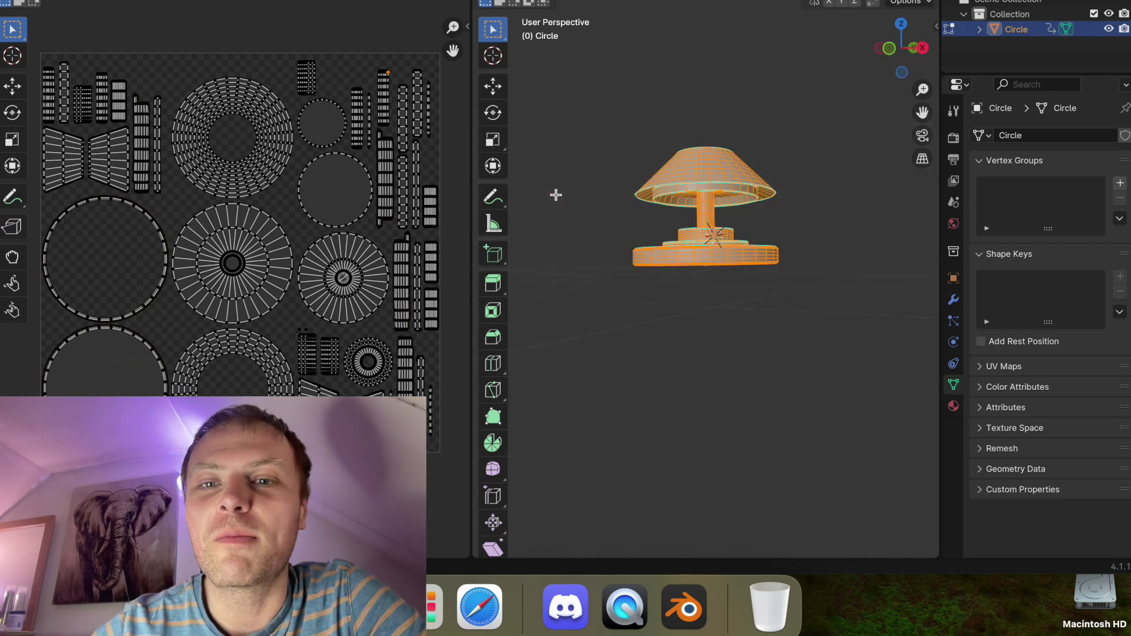
pyautogui.scroll(10, 555, 195)
pyautogui.scroll(-10, 555, 195)
pyautogui.scroll(-5, 556, 195)
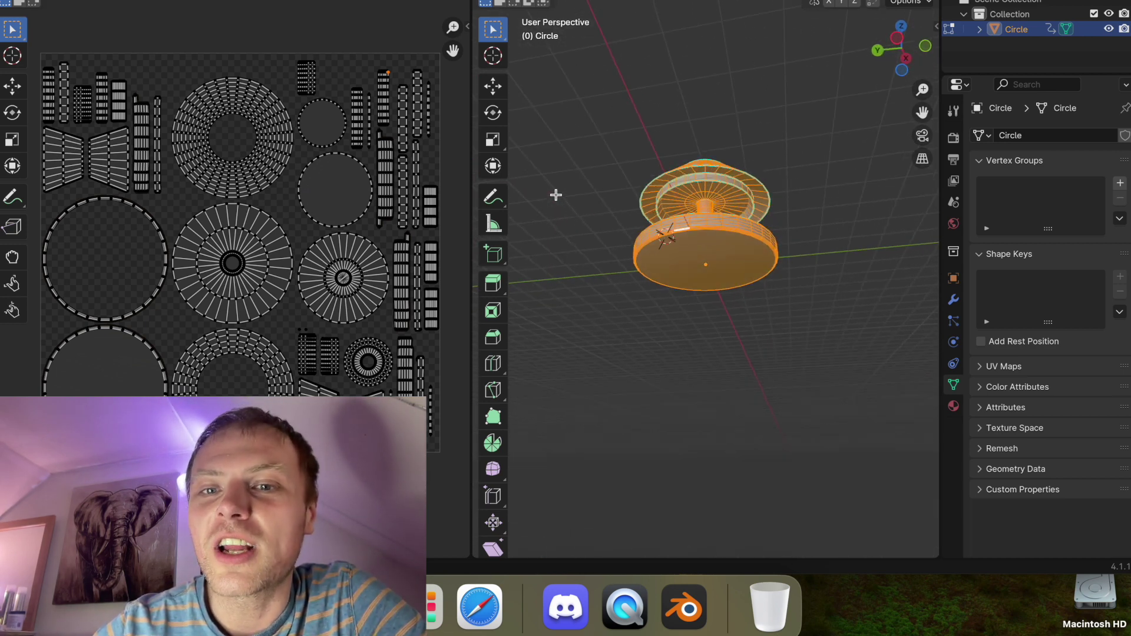
pyautogui.hscroll(3, 623, 194)
pyautogui.keyDown('ctrl'); pyautogui.scroll(5, 626, 195); pyautogui.keyUp('ctrl')
pyautogui.scroll(-10, 630, 200)
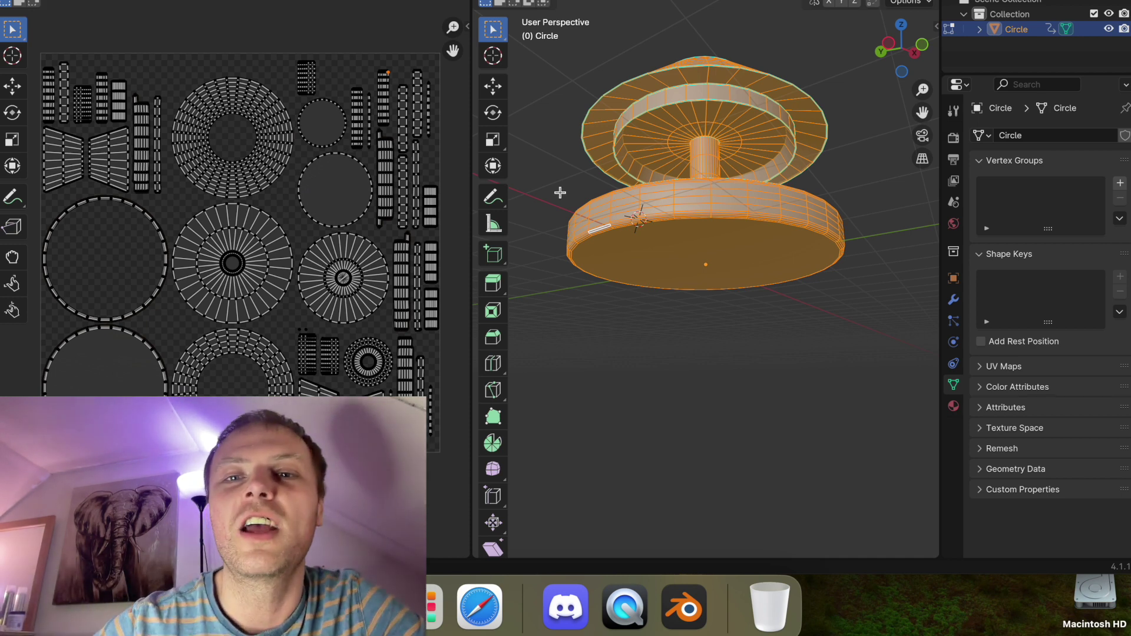
pyautogui.scroll(8, 571, 142)
pyautogui.scroll(-5, 571, 142)
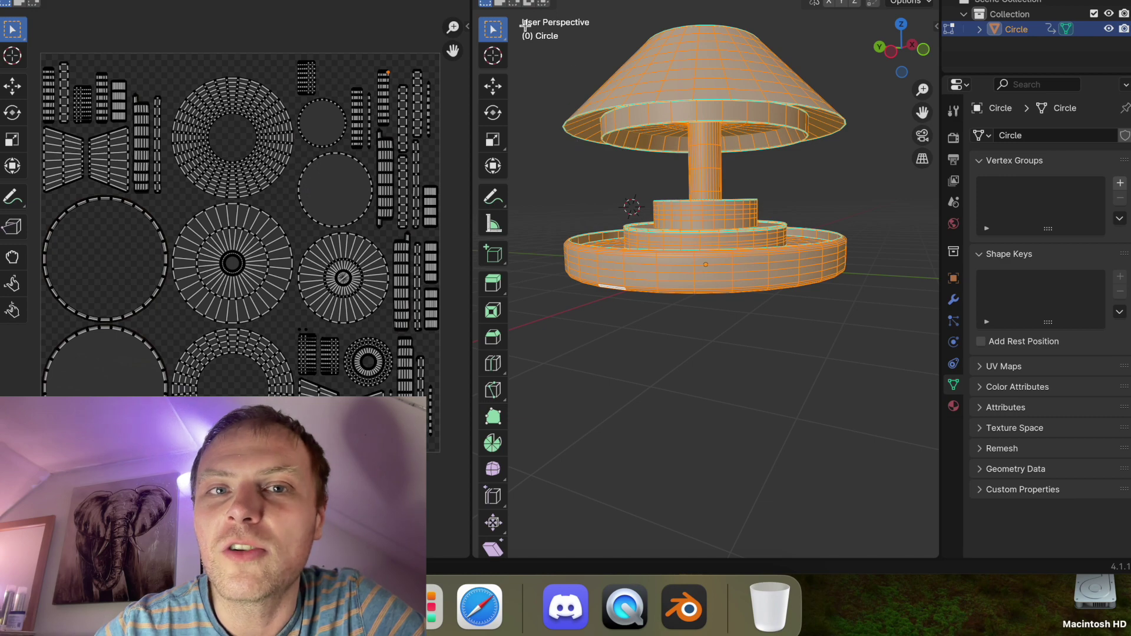
pyautogui.moveTo(580, 119); pyautogui.dragTo(641, 139, button='middle')
pyautogui.scroll(8, 641, 139)
pyautogui.hscroll(8, 640, 139)
pyautogui.hscroll(-5, 641, 139)
pyautogui.scroll(-8, 641, 139)
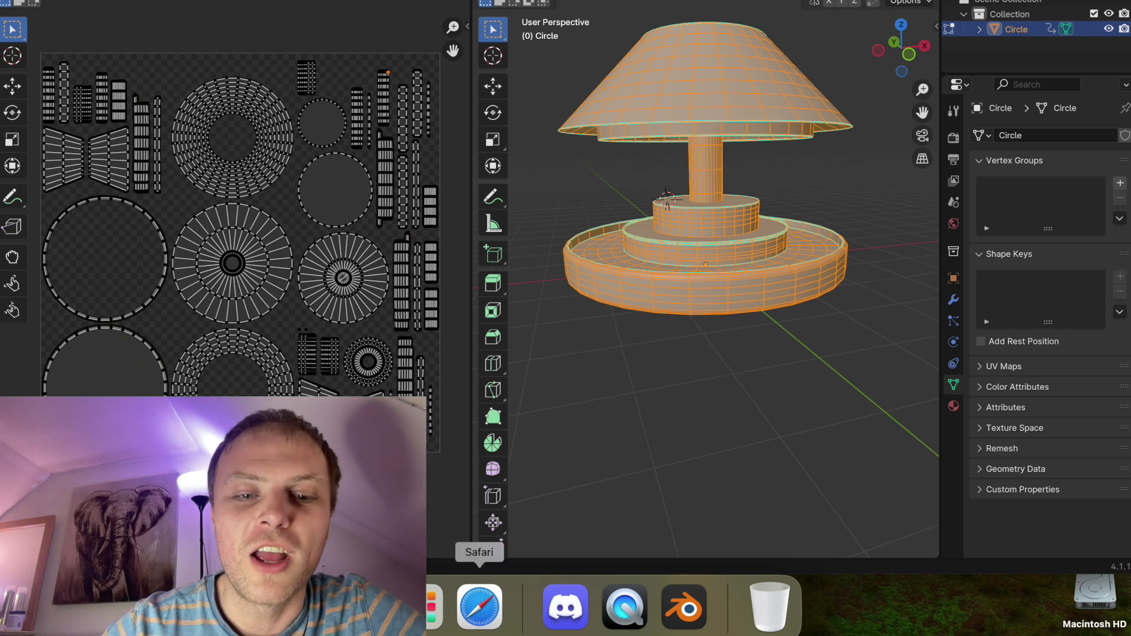
pyautogui.scroll(5, 638, 379)
pyautogui.scroll(-5, 638, 380)
pyautogui.hscroll(-10, 638, 379)
pyautogui.scroll(5, 637, 379)
# Switch to the Upland map in Safari and survey the structures and surrounding streets near Germain St and Petit Ave
pyautogui.click(479, 607)
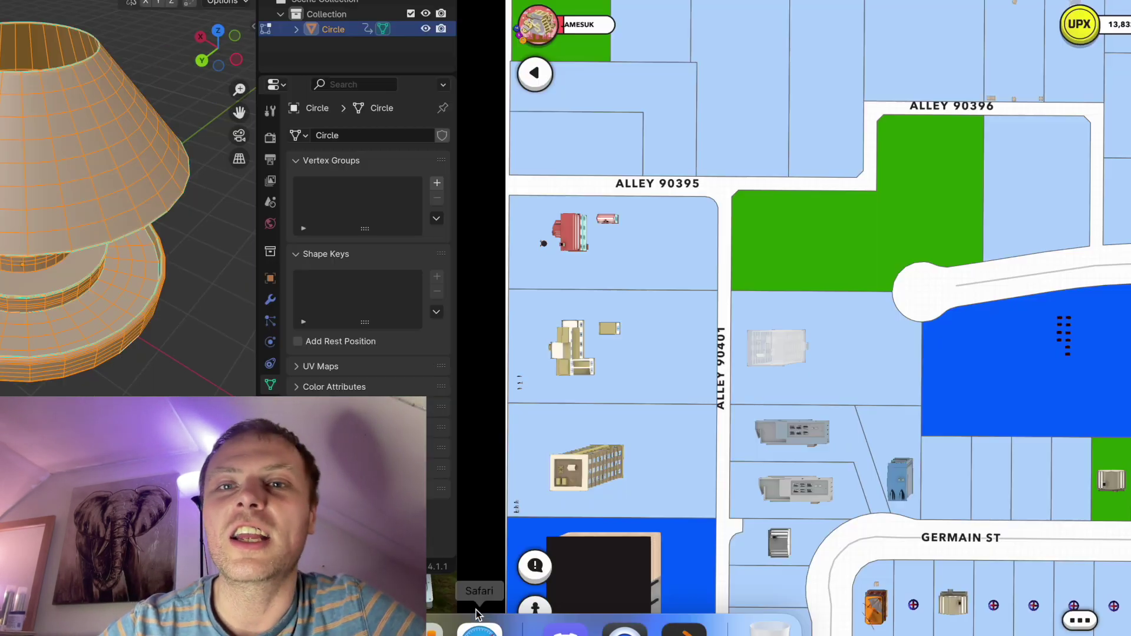
pyautogui.scroll(-10, 555, 399)
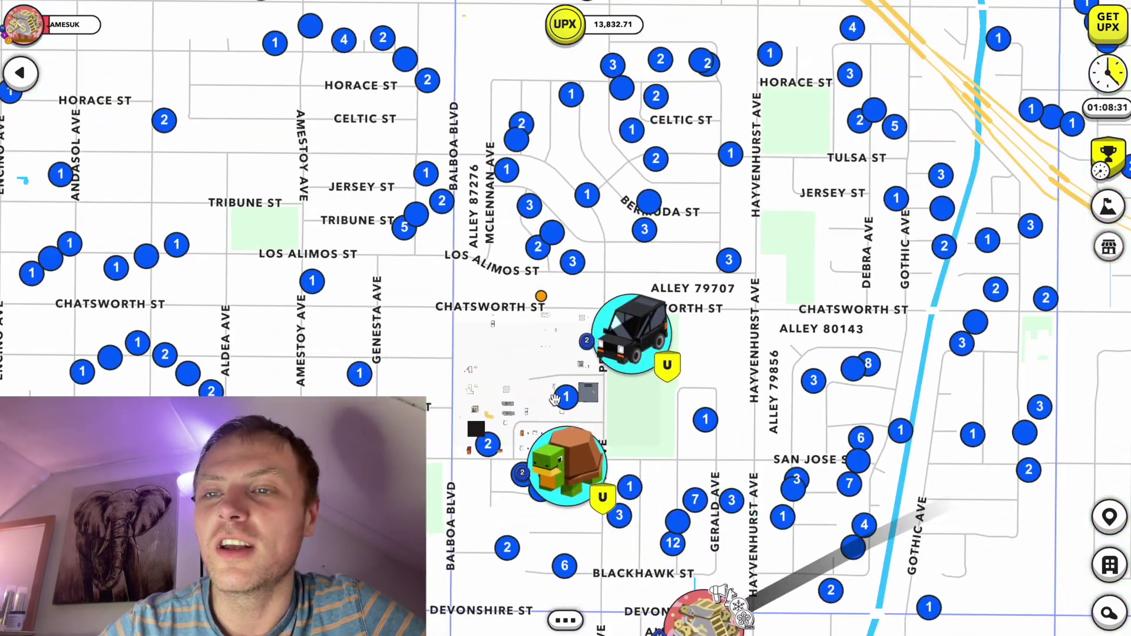
pyautogui.scroll(-10, 560, 280)
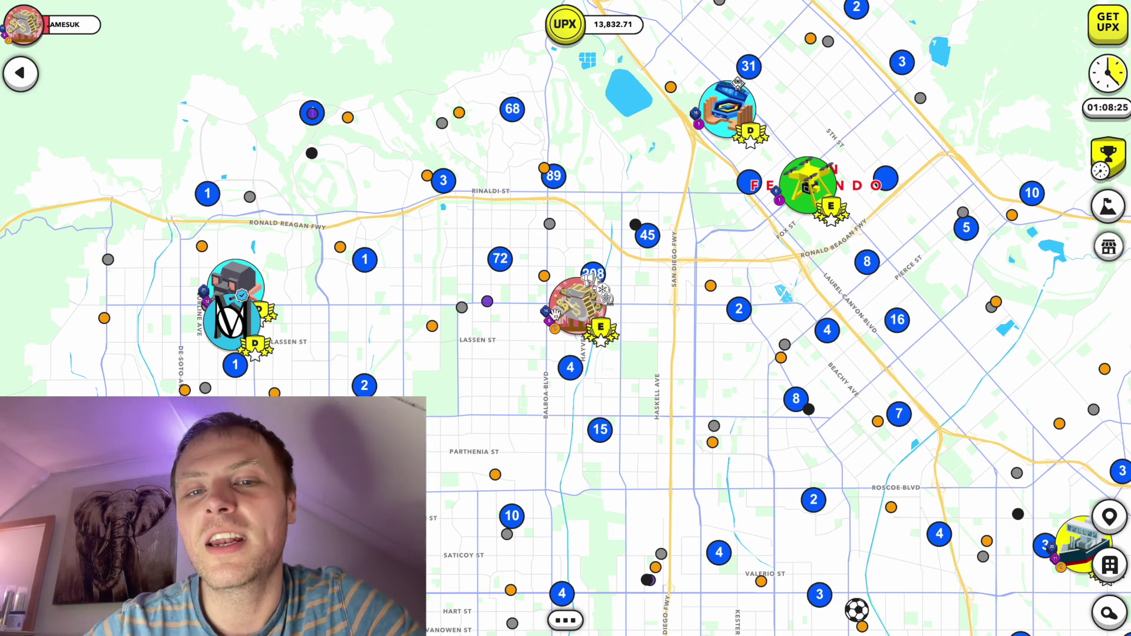
pyautogui.scroll(10, 558, 278)
pyautogui.scroll(5, 573, 286)
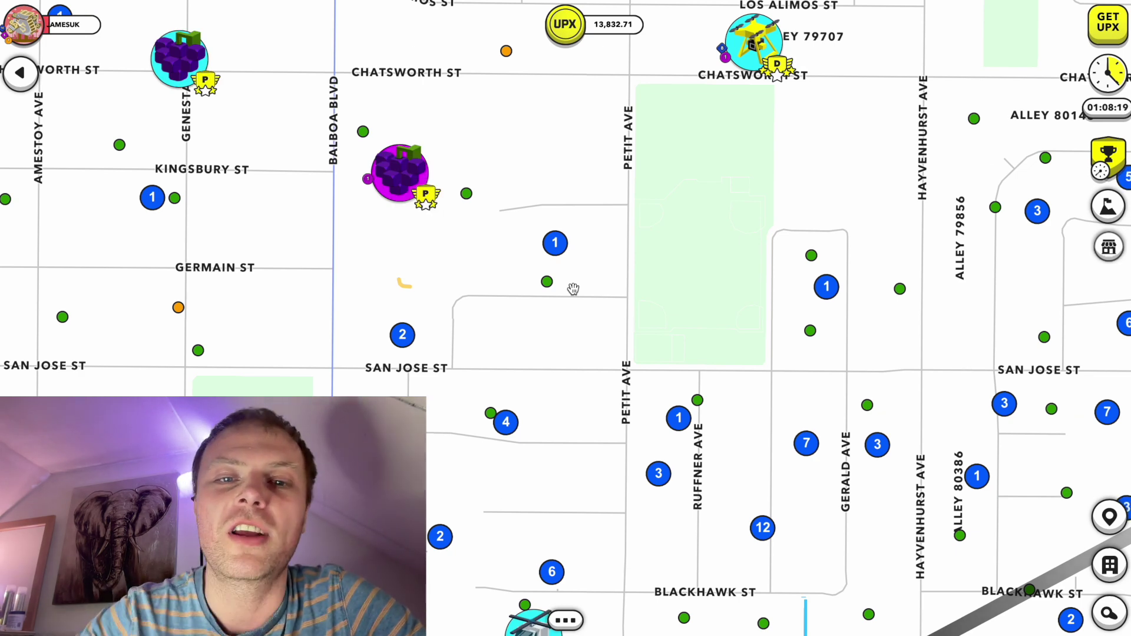
pyautogui.scroll(2, 575, 232)
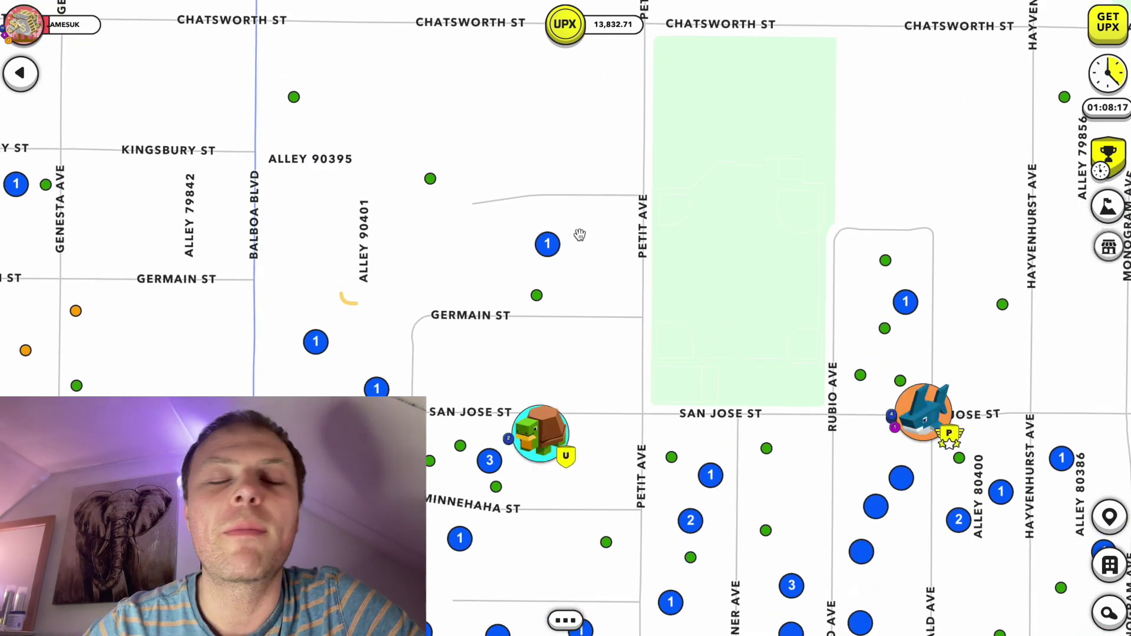
pyautogui.scroll(-6, 579, 234)
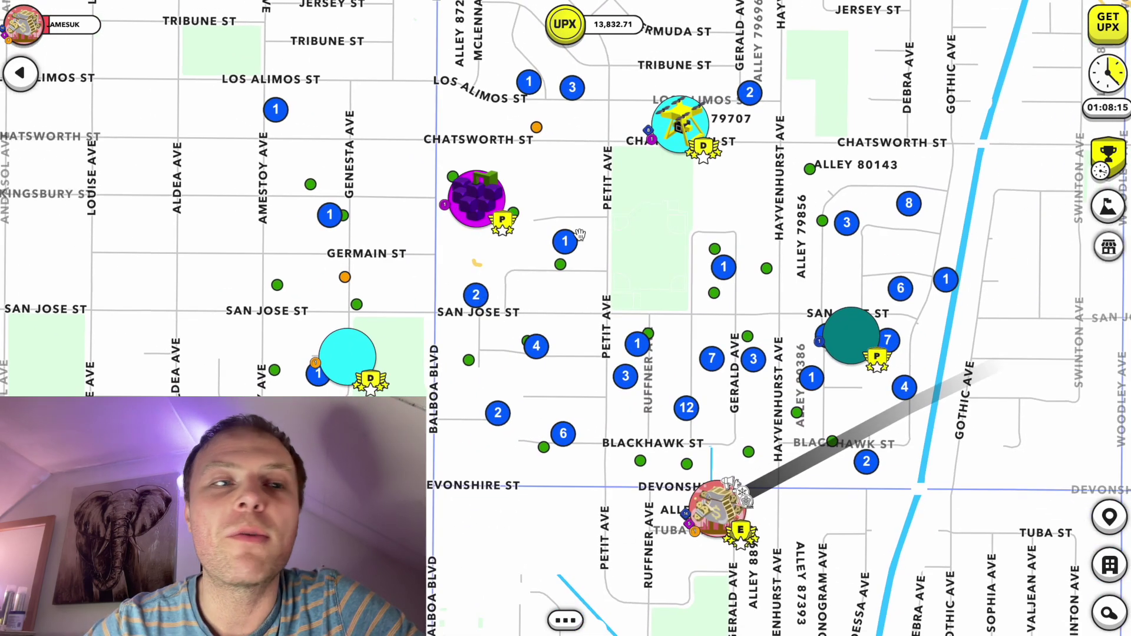
# From the profile's constructions in progress, view the Speedway Structure - Medium's construction details and its list of spark contributors
pyautogui.click(23, 29)
pyautogui.scroll(-10, 480, 386)
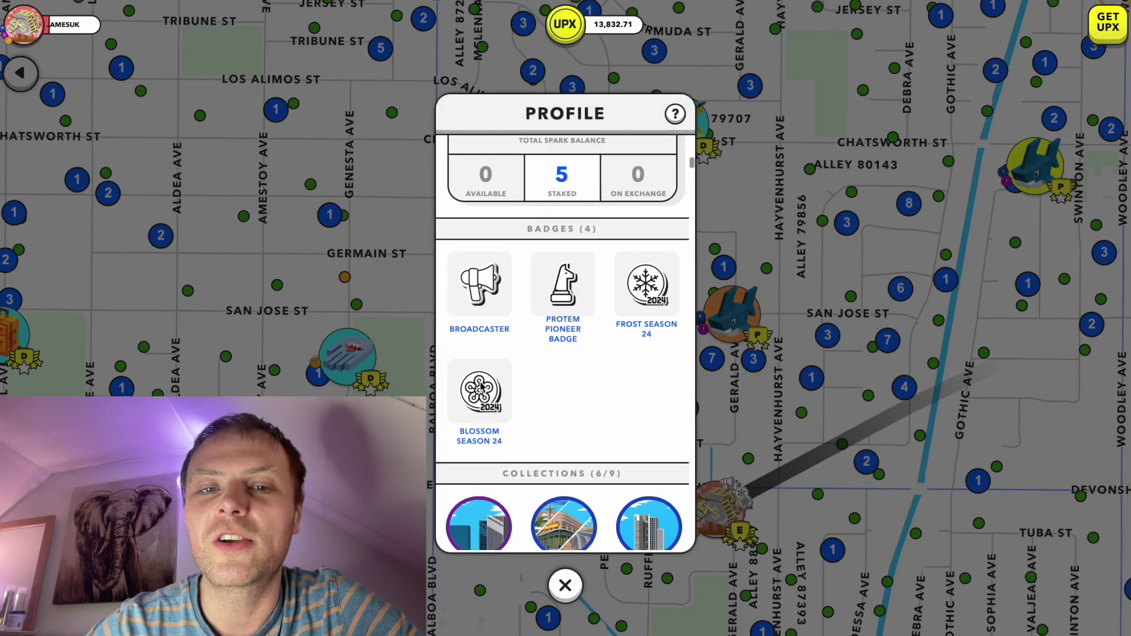
pyautogui.scroll(4, 480, 386)
pyautogui.click(576, 468)
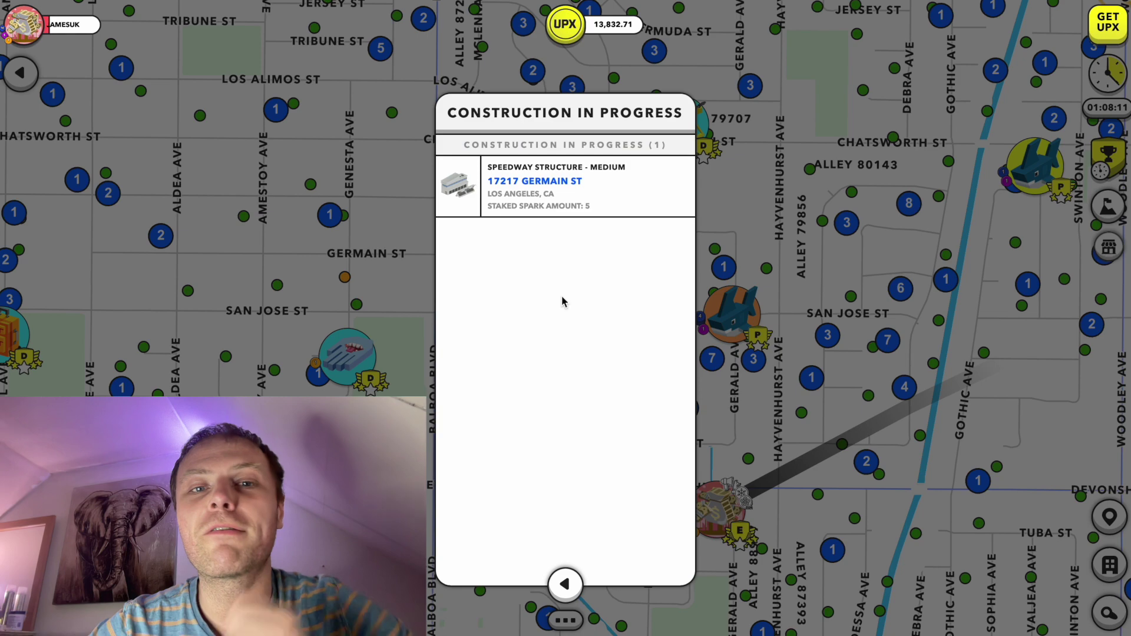
pyautogui.click(528, 183)
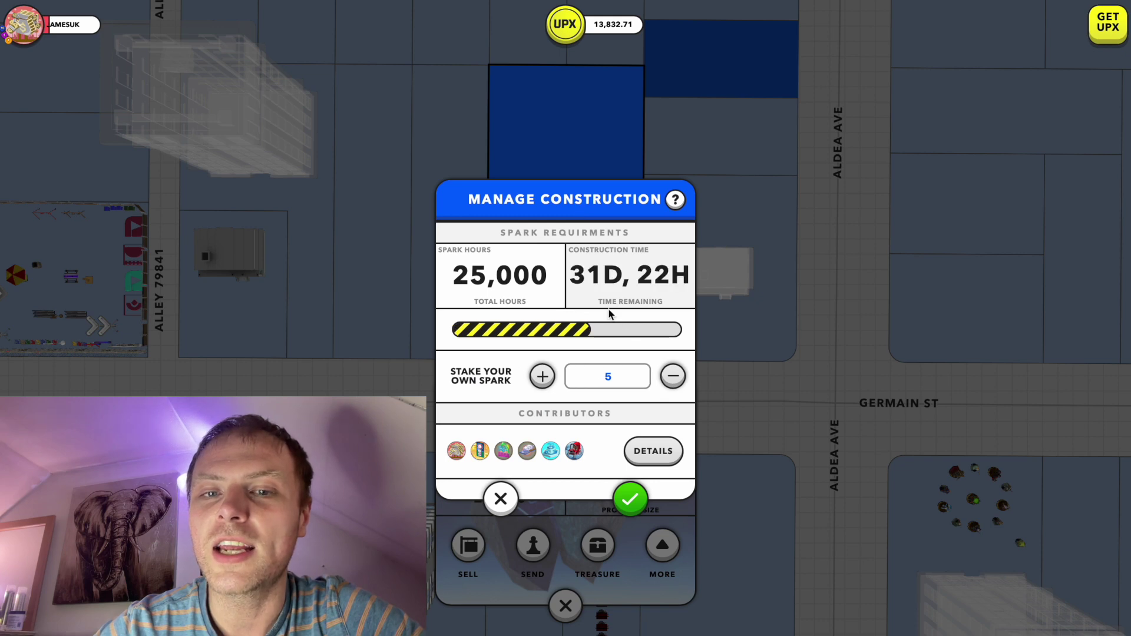
pyautogui.click(653, 450)
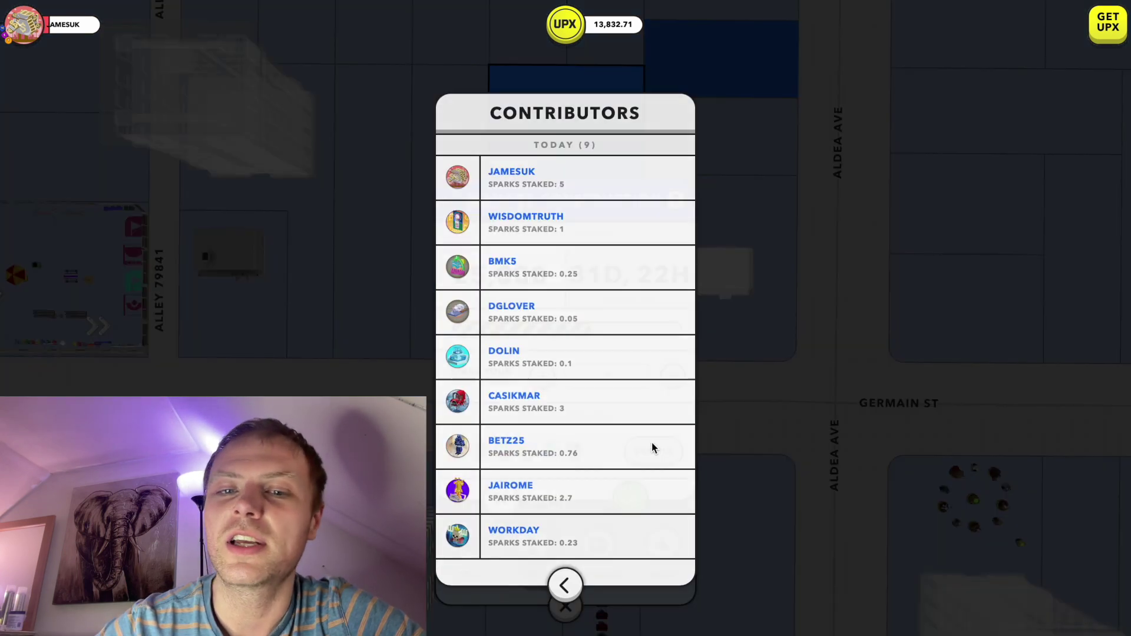